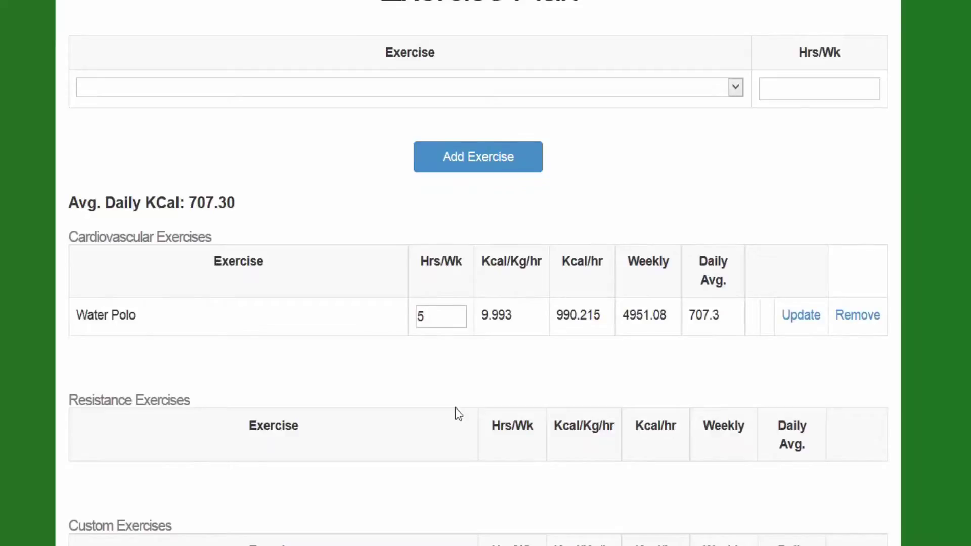
# - Add Weight Lifting (No Circuit) to the client's exercise plan at 5 hours per week
pyautogui.scroll(1, 388, 353)
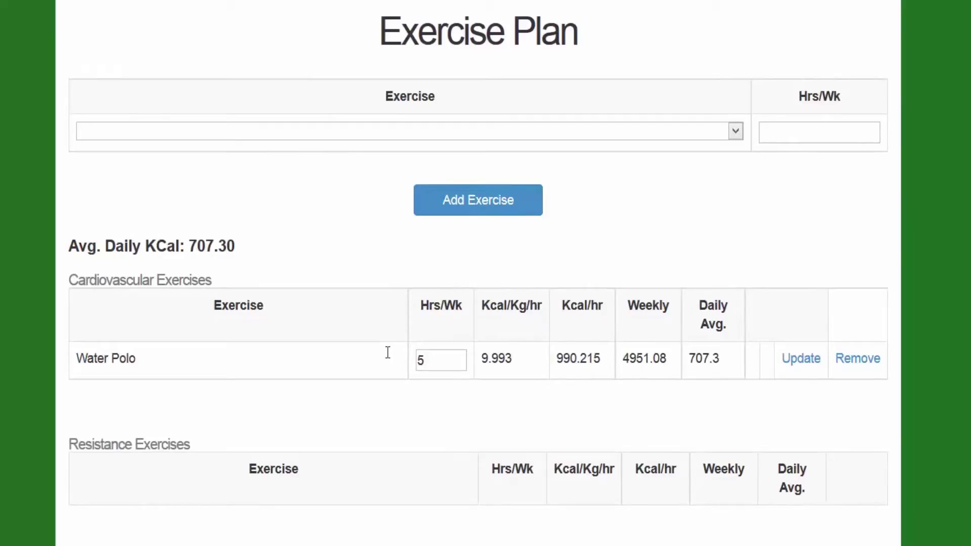
pyautogui.click(493, 130)
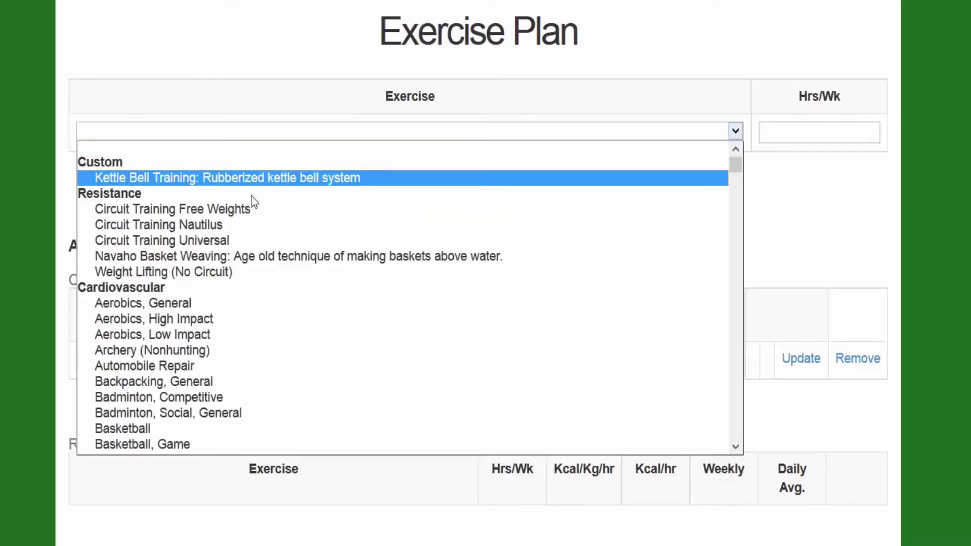
pyautogui.click(174, 279)
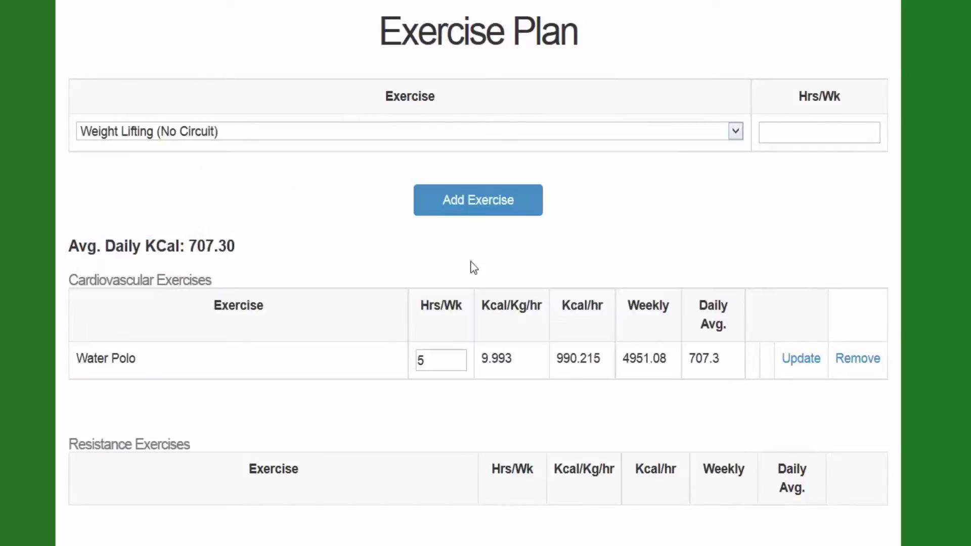
pyautogui.click(775, 141)
pyautogui.write('5')
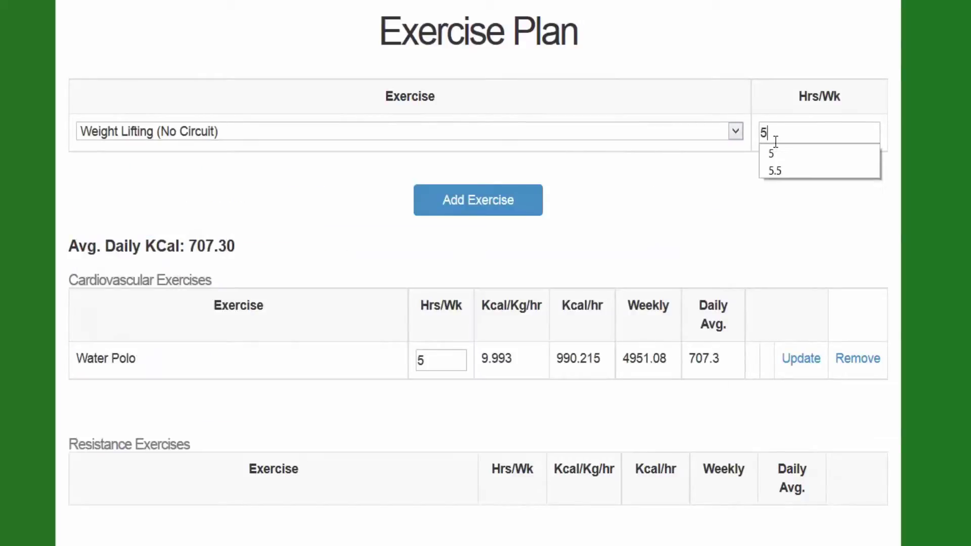
pyautogui.click(458, 199)
pyautogui.scroll(-2, 458, 198)
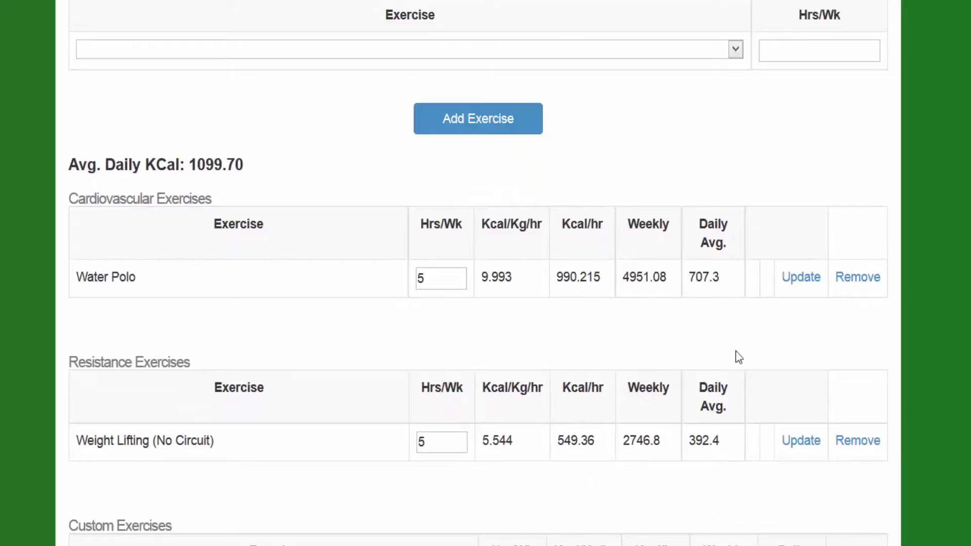
# - Open the client's Body Fat page and examine the measurement fields of the Jackson/Pollock 4, US Navy and Other methods
pyautogui.scroll(8, 707, 353)
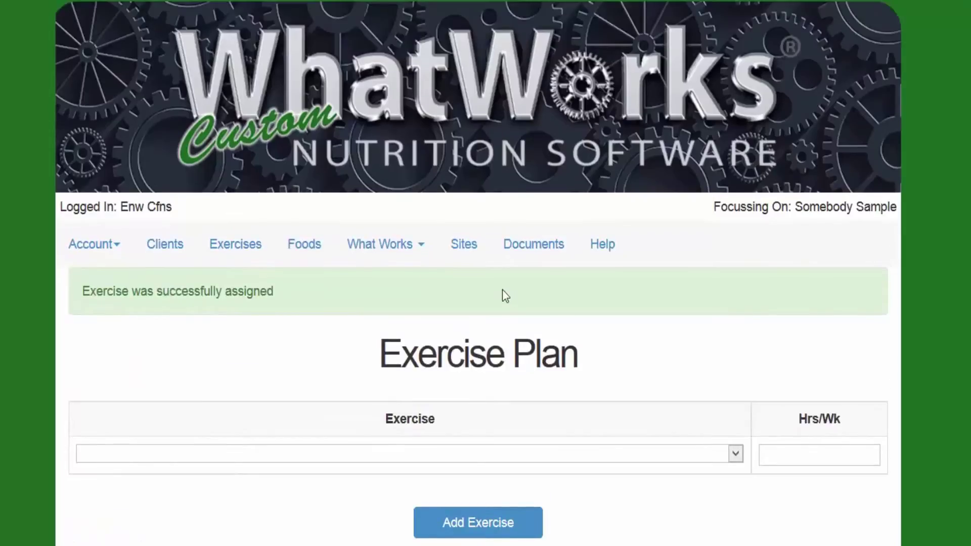
pyautogui.click(405, 255)
pyautogui.click(388, 311)
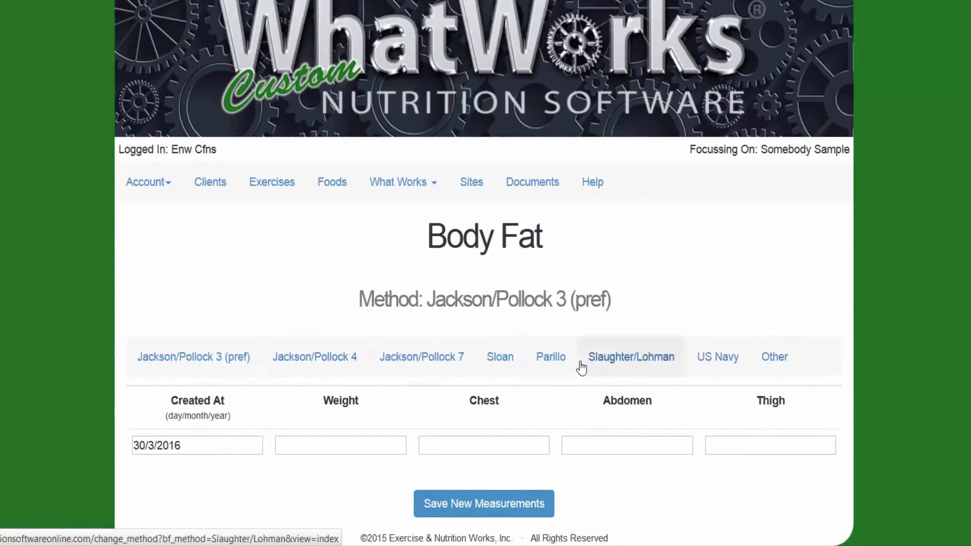
pyautogui.click(630, 357)
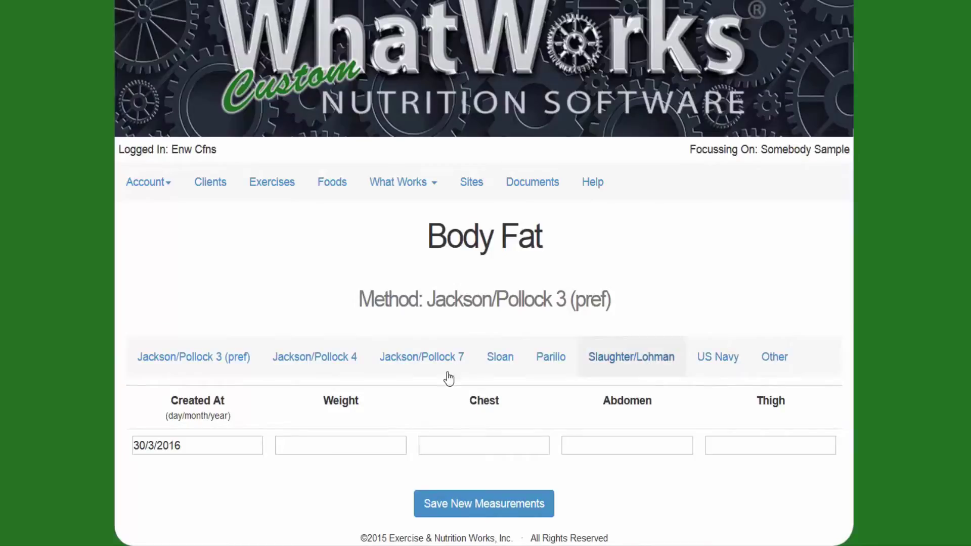
pyautogui.click(245, 360)
pyautogui.click(318, 360)
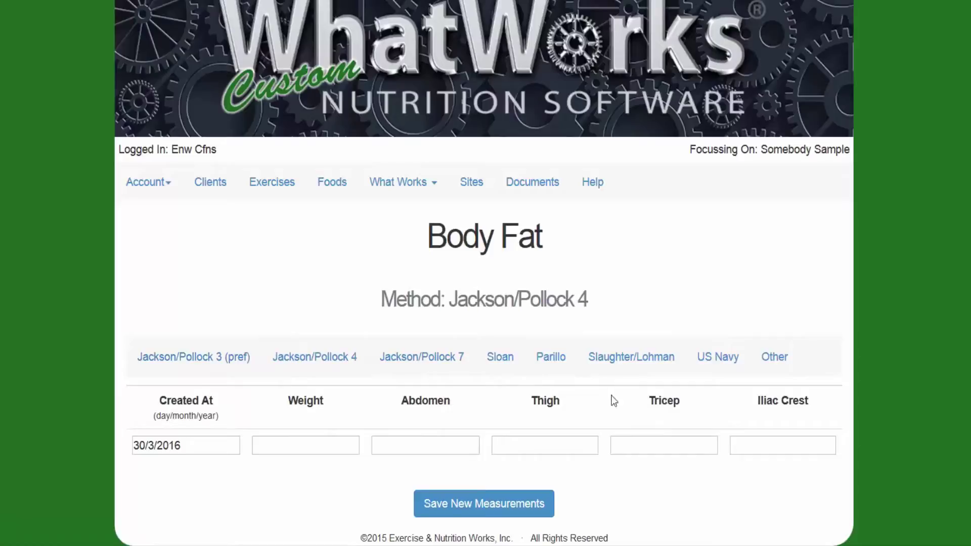
pyautogui.click(721, 359)
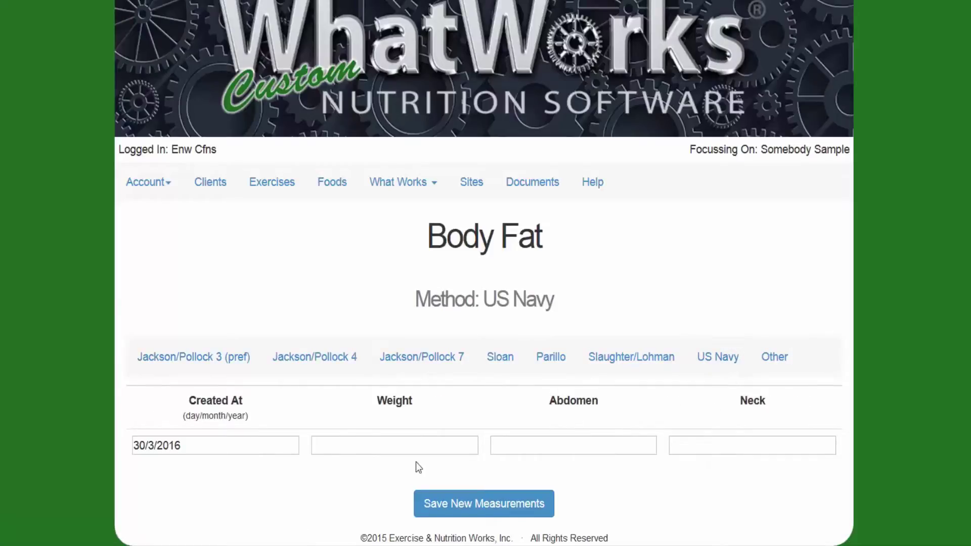
pyautogui.click(766, 359)
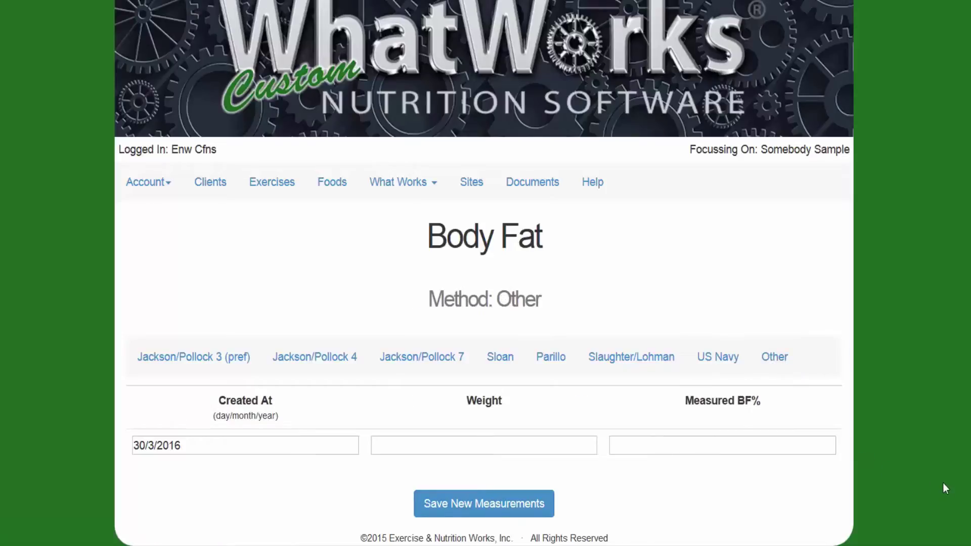
# - Open the client's Meal Plan and review its nutrient totals and the exchanges in each meal
pyautogui.click(424, 200)
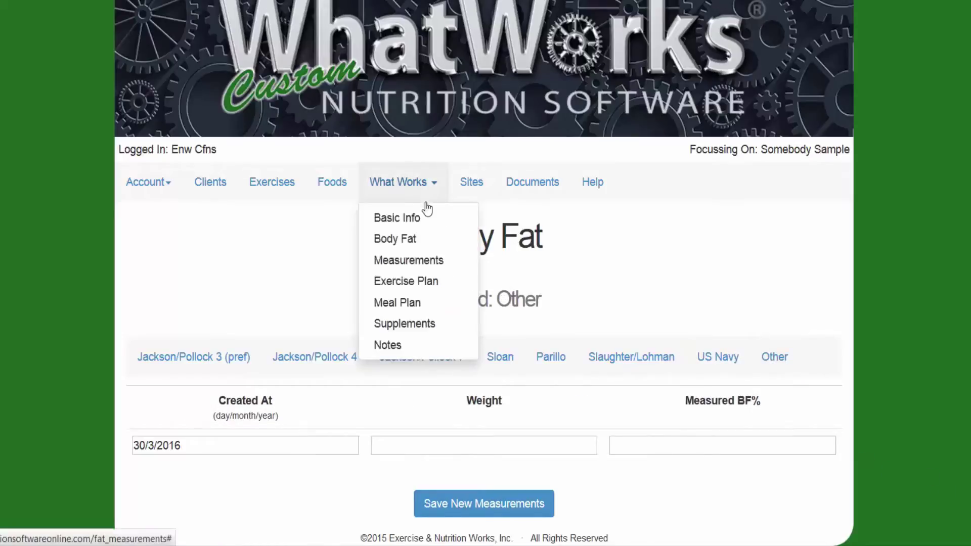
pyautogui.click(406, 303)
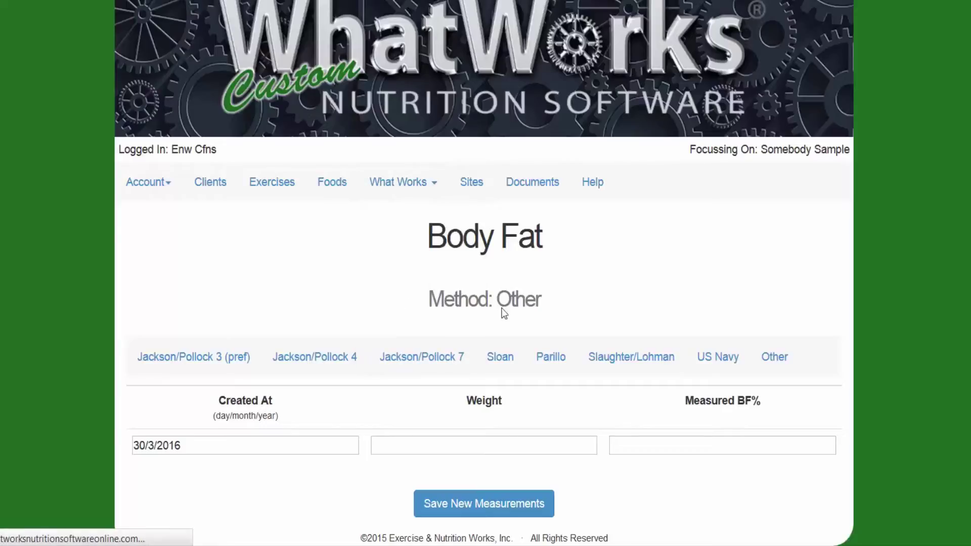
pyautogui.scroll(-8, 612, 314)
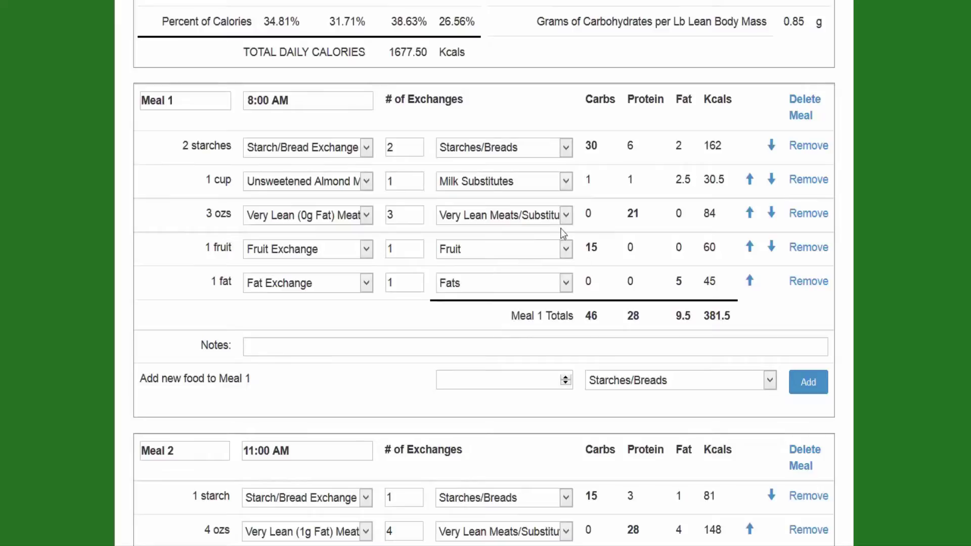
pyautogui.scroll(5, 538, 217)
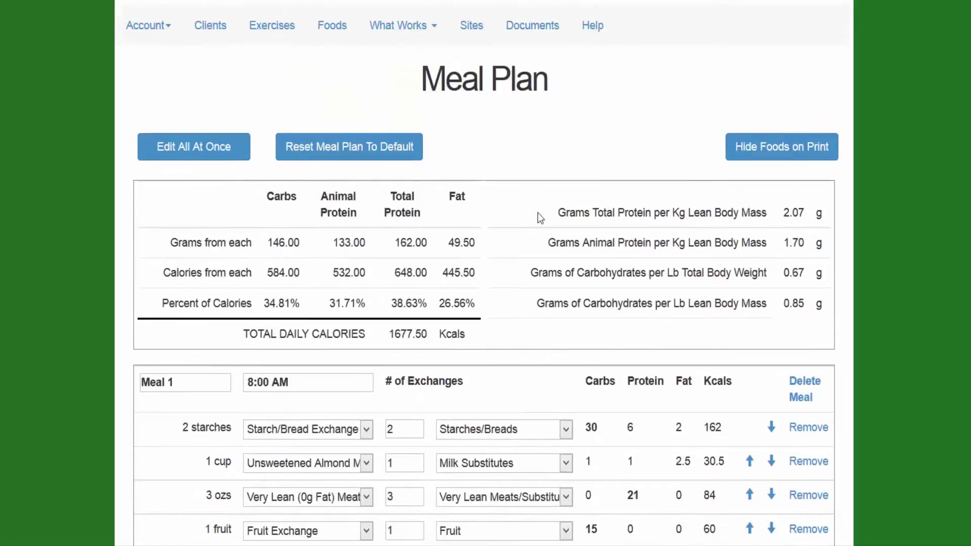
pyautogui.scroll(-20, 538, 215)
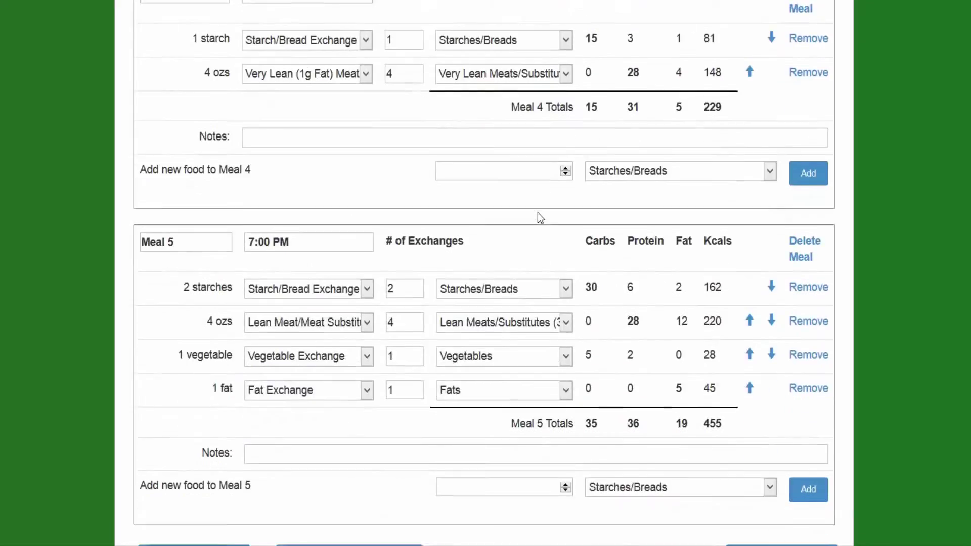
# - Create a new meal named Meal 6 with its time set to 10:00 pm
pyautogui.scroll(-7, 539, 217)
pyautogui.scroll(2, 539, 218)
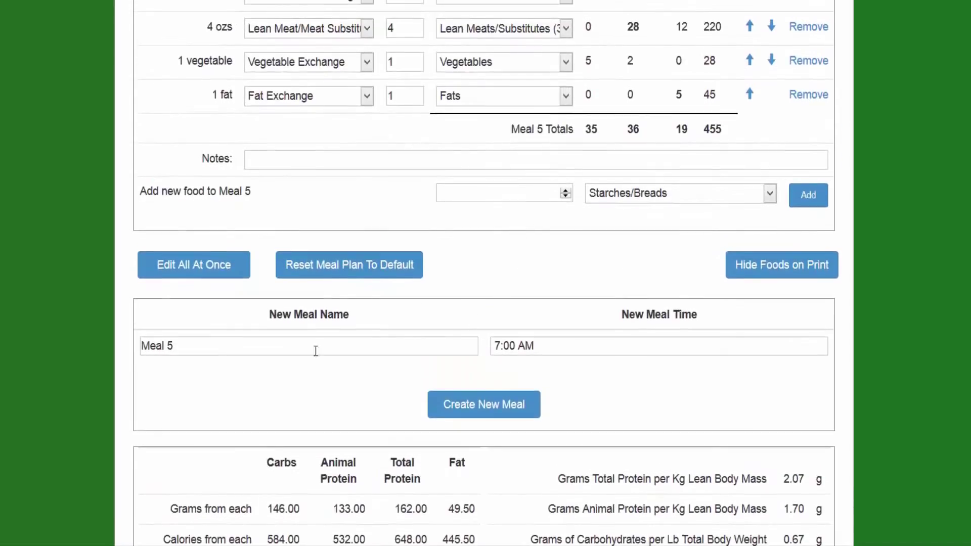
pyautogui.doubleClick(170, 346)
pyautogui.write('6')
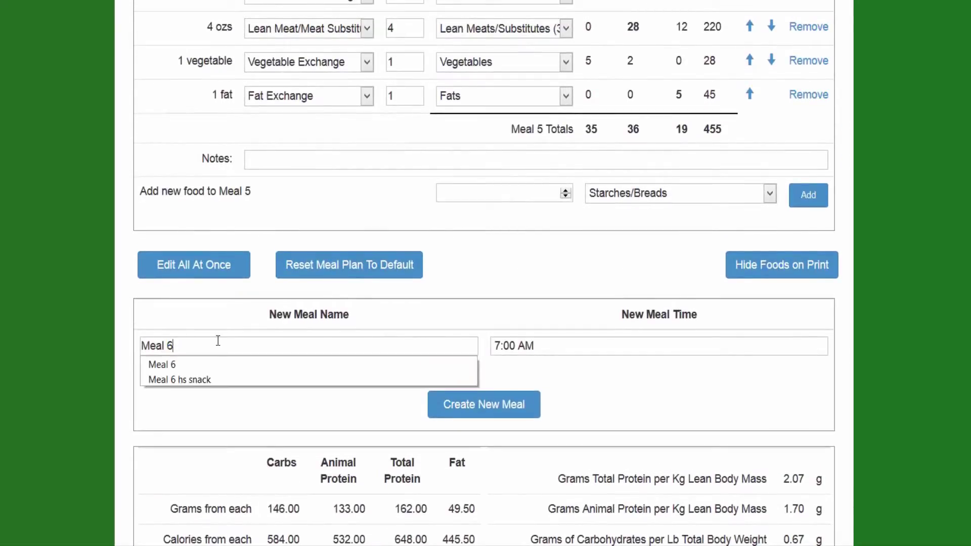
pyautogui.click(559, 355)
pyautogui.scroll(2, 559, 355)
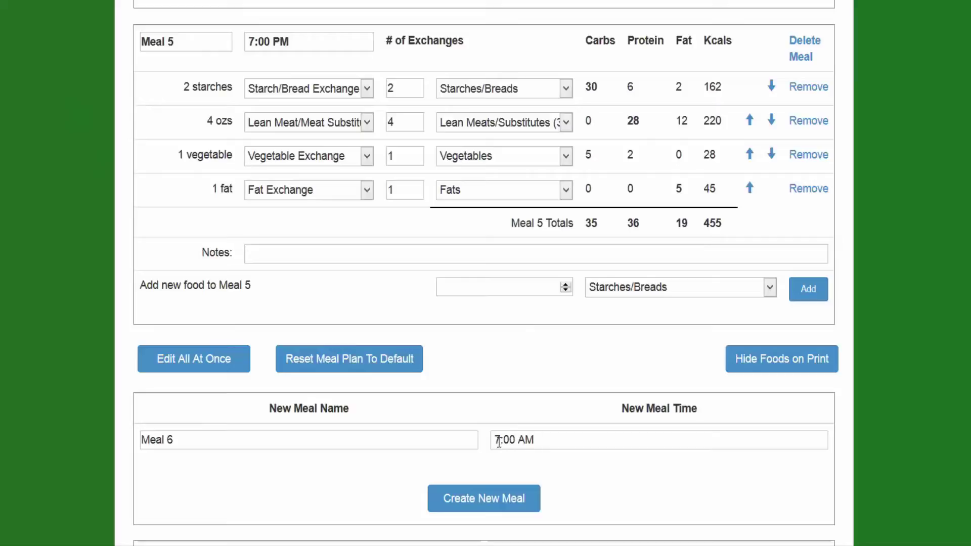
pyautogui.moveTo(496, 442); pyautogui.dragTo(597, 443)
pyautogui.write('10:00 pm')
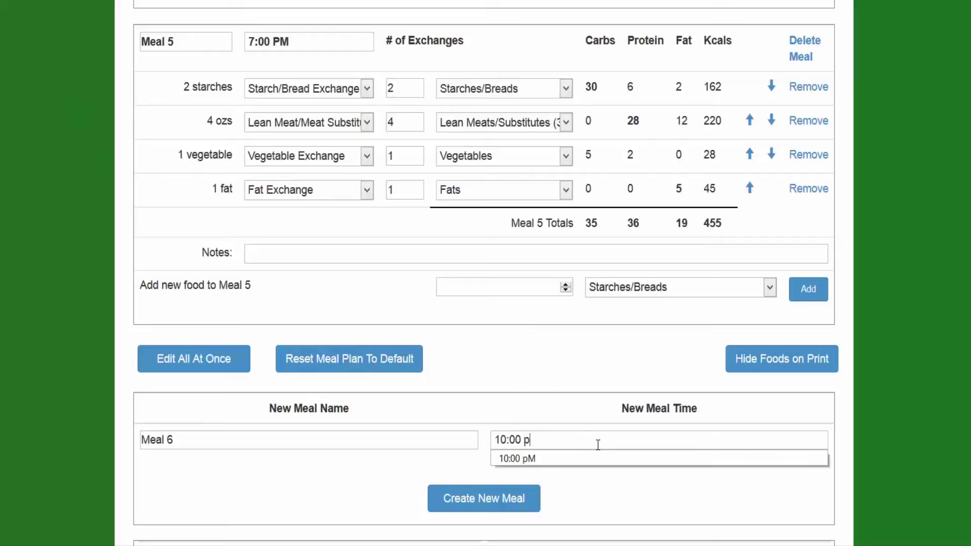
pyautogui.click(496, 511)
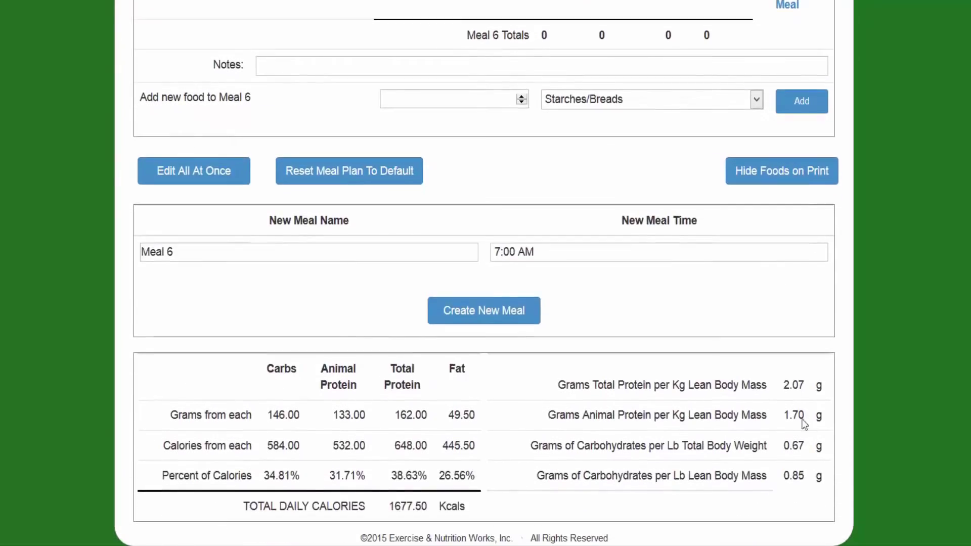
# - Add 1 Starches/Breads exchange to Meal 6
pyautogui.scroll(4, 681, 362)
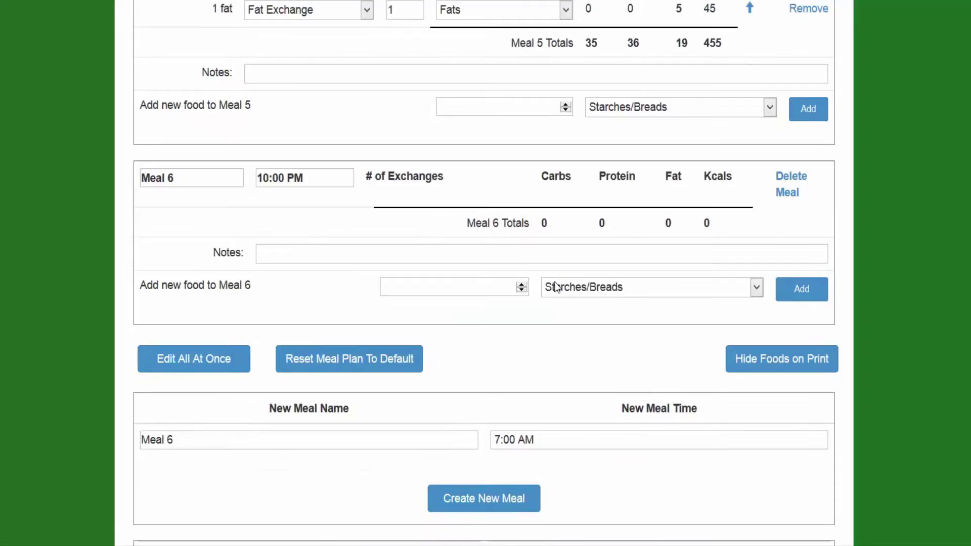
pyautogui.click(522, 284)
pyautogui.click(801, 289)
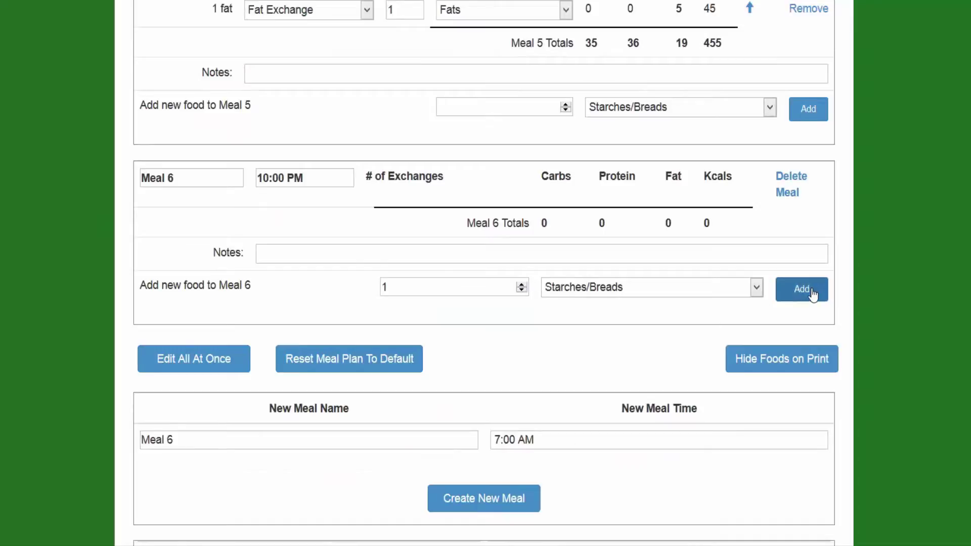
# - Add 4 exchanges of Very Lean Meats/Substitutes (1g Fat Per Oz) to Meal 6
pyautogui.click(586, 319)
pyautogui.click(587, 319)
pyautogui.click(590, 319)
pyautogui.click(590, 319)
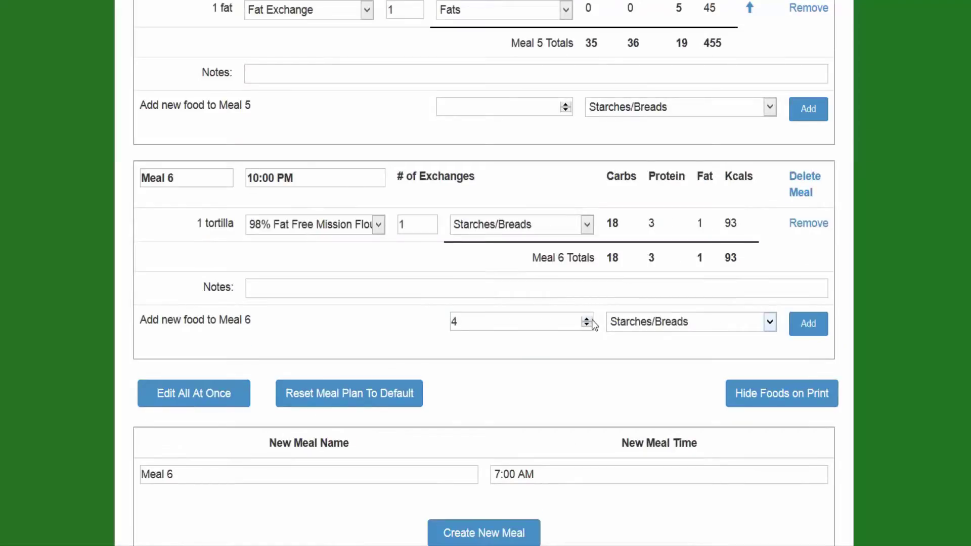
pyautogui.click(772, 319)
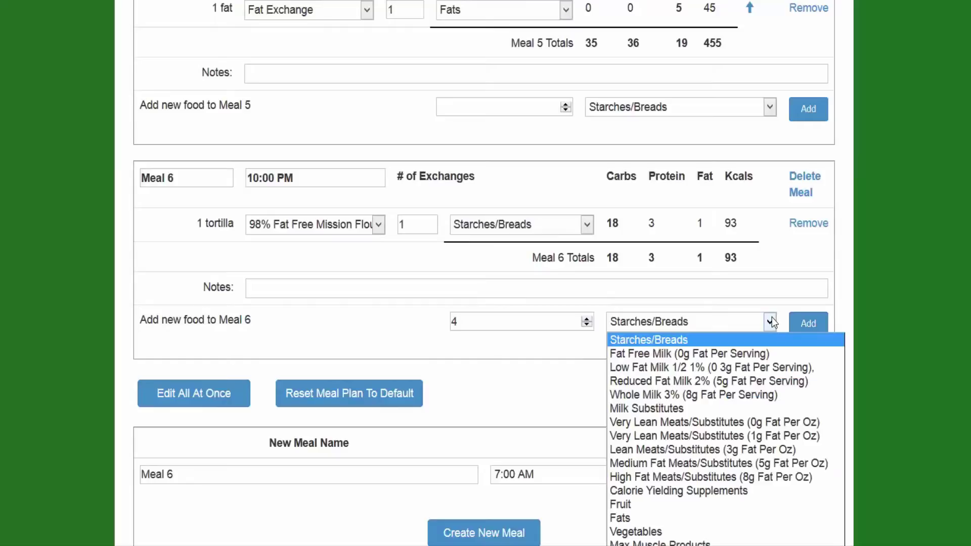
pyautogui.click(741, 437)
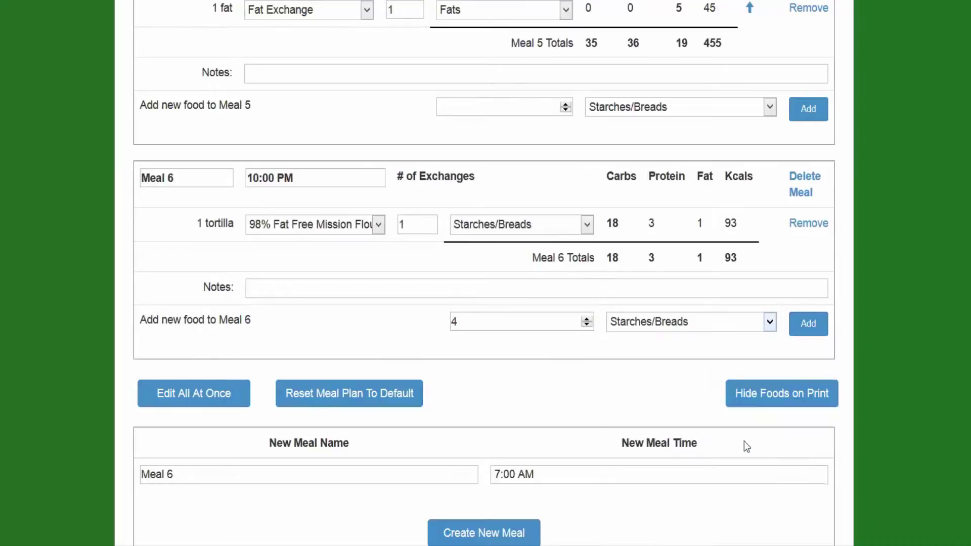
pyautogui.click(812, 325)
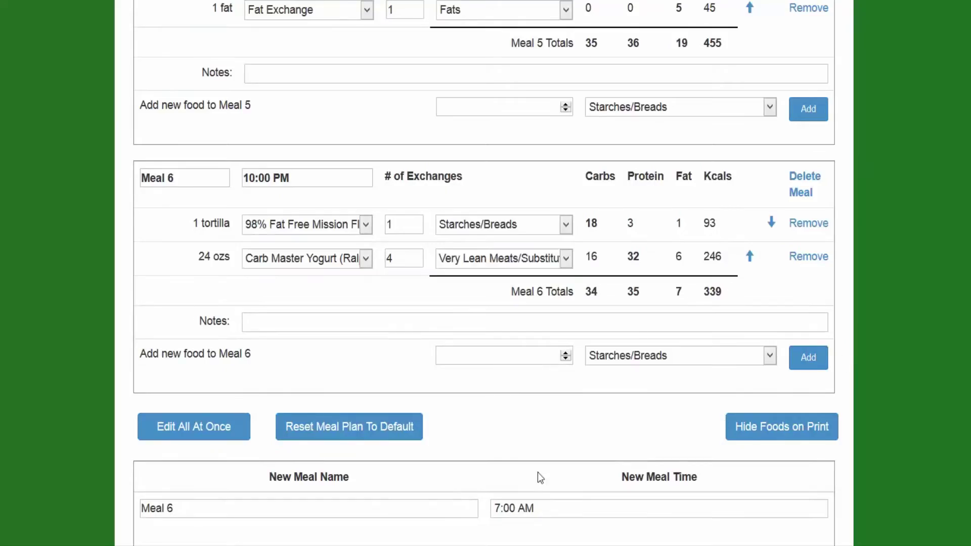
# - Open all meals' exchanges for editing at once and set Meal 1's Starches/Breads to 3
pyautogui.click(193, 435)
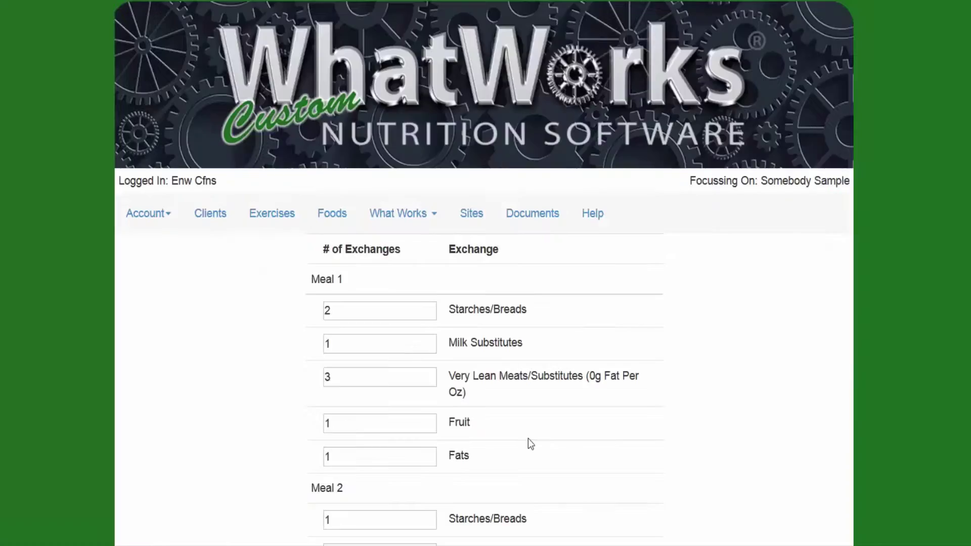
pyautogui.scroll(-4, 527, 438)
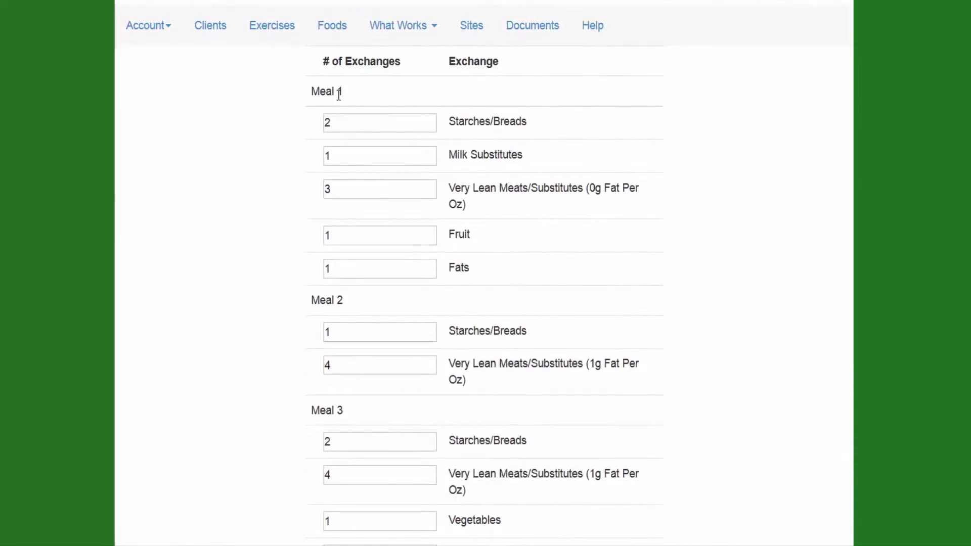
pyautogui.moveTo(371, 134); pyautogui.dragTo(240, 124)
pyautogui.write('3')
# - Set Meal 3's Very Lean Meats/Substitutes (1g Fat Per Oz) exchanges to 6
pyautogui.scroll(-6, 238, 126)
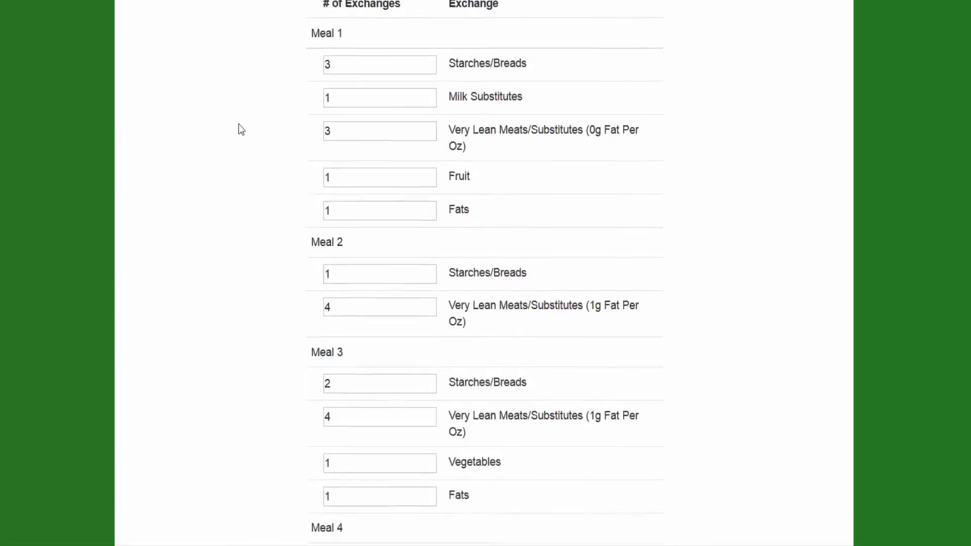
pyautogui.moveTo(349, 192); pyautogui.dragTo(279, 195)
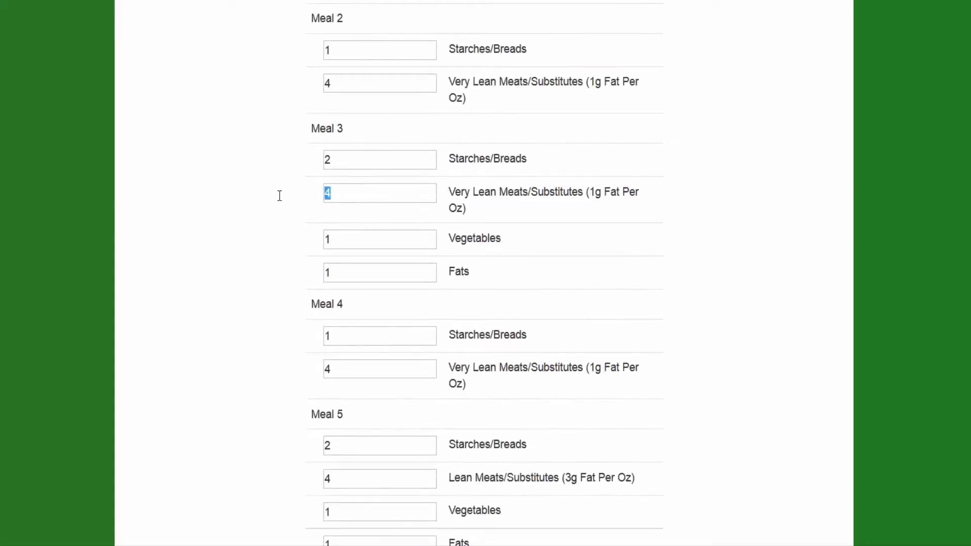
pyautogui.write('6')
# - Set Meal 5's Lean Meats/Substitutes (3g Fat Per Oz) exchanges to 6 and update all exchanges
pyautogui.scroll(-4, 278, 196)
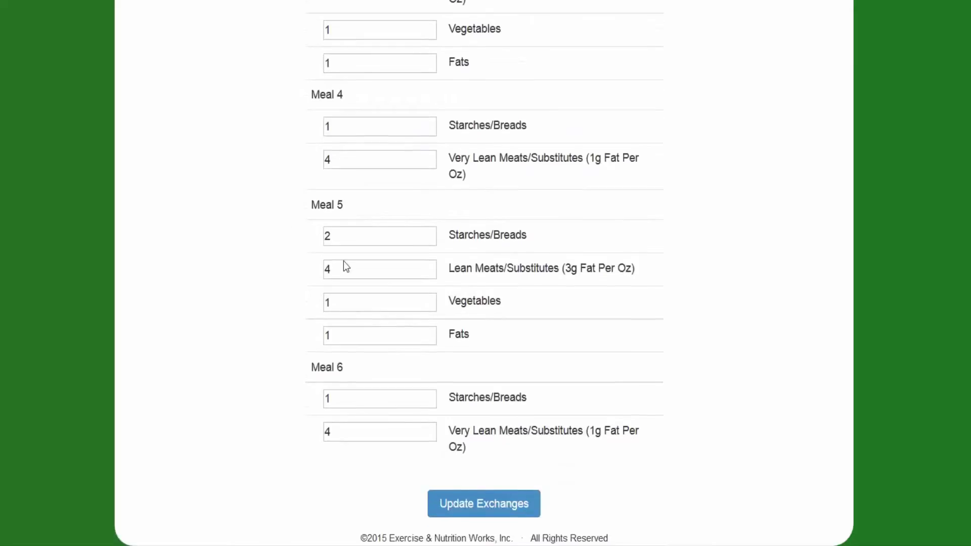
pyautogui.click(345, 263)
pyautogui.moveTo(346, 264); pyautogui.dragTo(287, 279)
pyautogui.write('6')
pyautogui.click(513, 515)
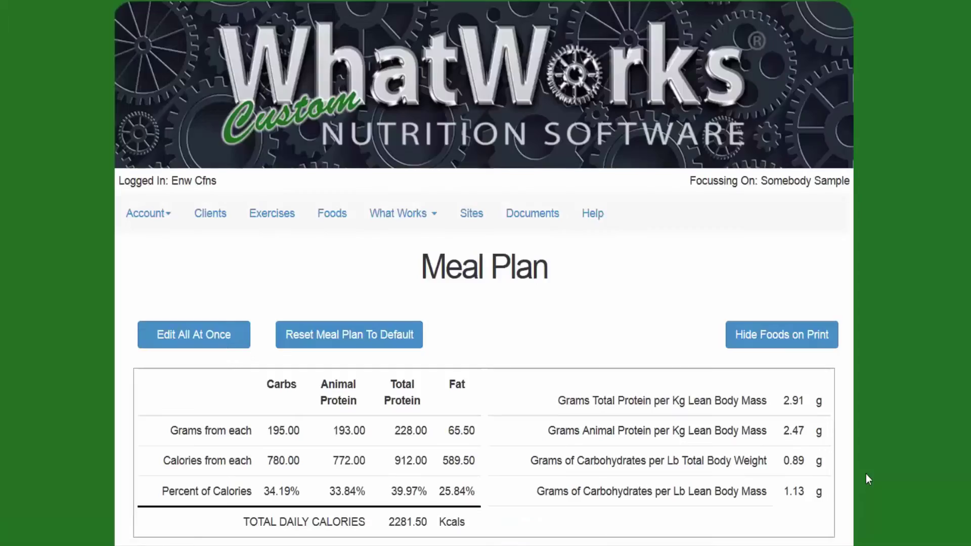
# - Check the plan's animal protein per kg lean body mass and carbohydrates per lb total body weight
pyautogui.scroll(-2, 865, 474)
pyautogui.doubleClick(801, 337)
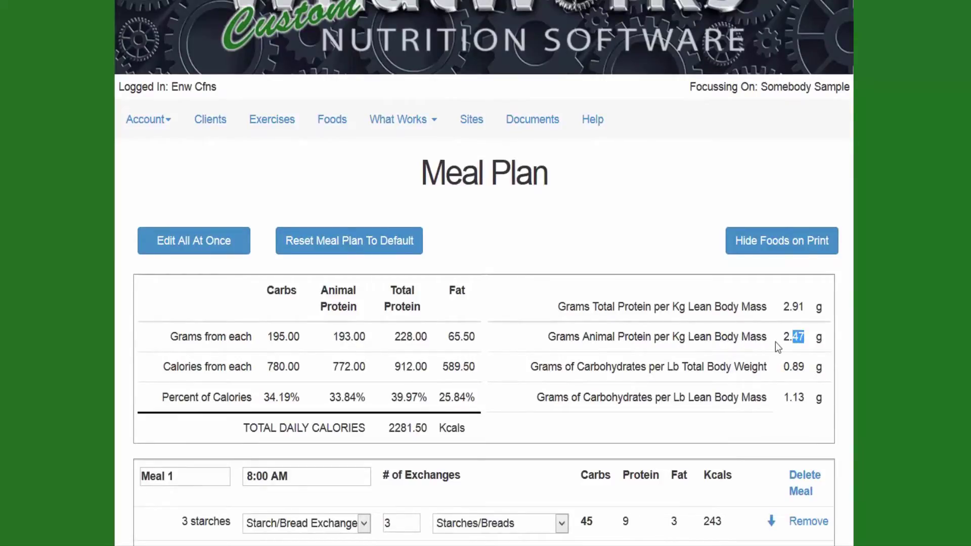
pyautogui.click(784, 373)
pyautogui.moveTo(784, 373); pyautogui.dragTo(805, 372)
pyautogui.scroll(-3, 768, 394)
pyautogui.scroll(-1, 768, 396)
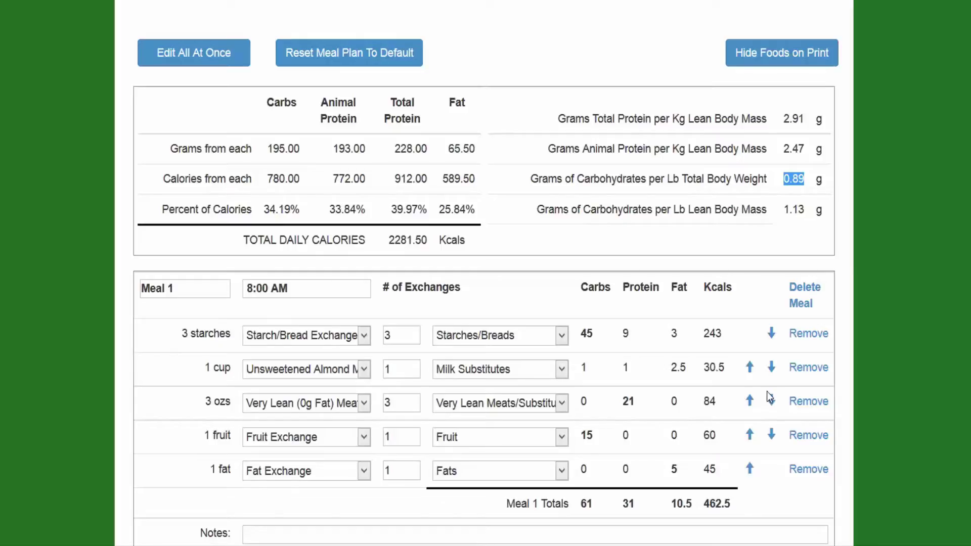
# - Review the exchanges and totals of every meal along with the daily nutrient summary of the meal plan
pyautogui.scroll(-6, 766, 391)
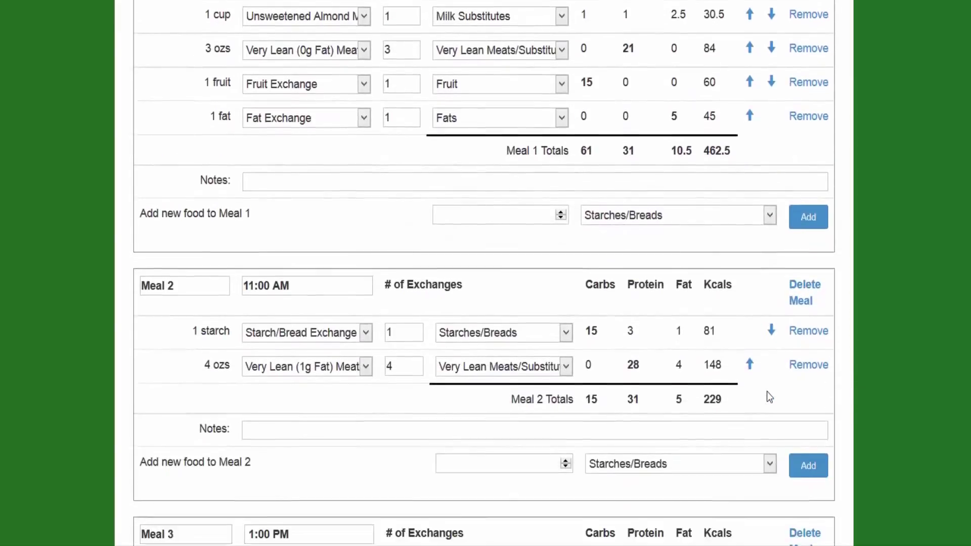
pyautogui.scroll(-5, 766, 392)
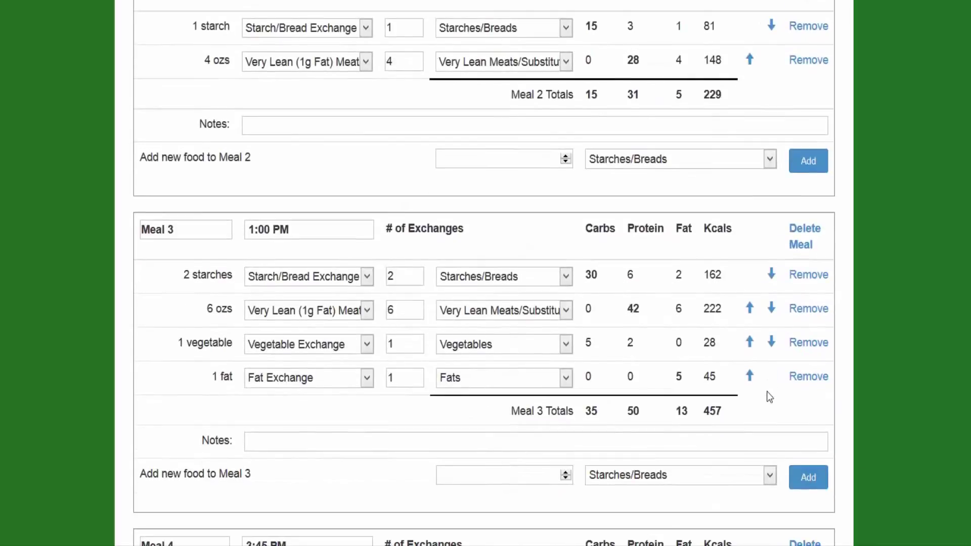
pyautogui.scroll(-8, 766, 391)
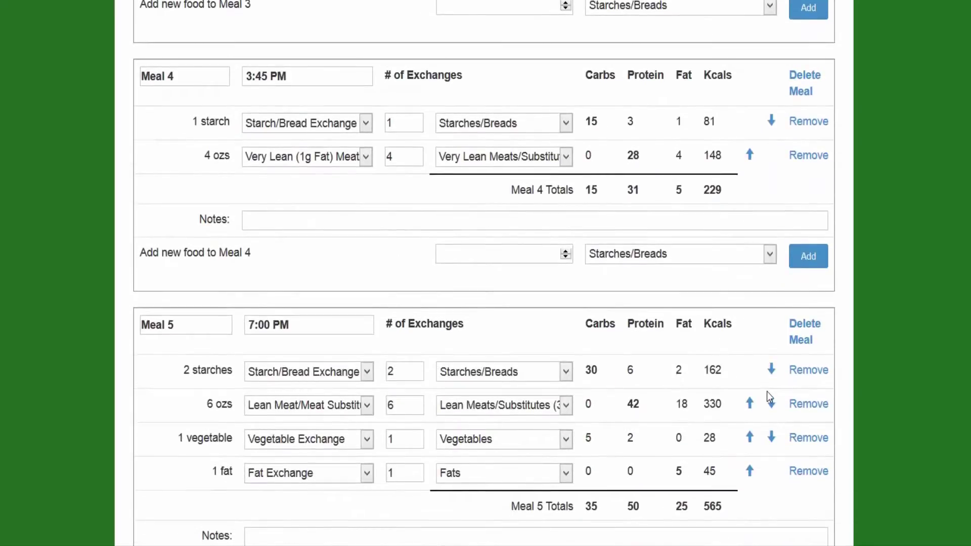
pyautogui.scroll(-2, 767, 392)
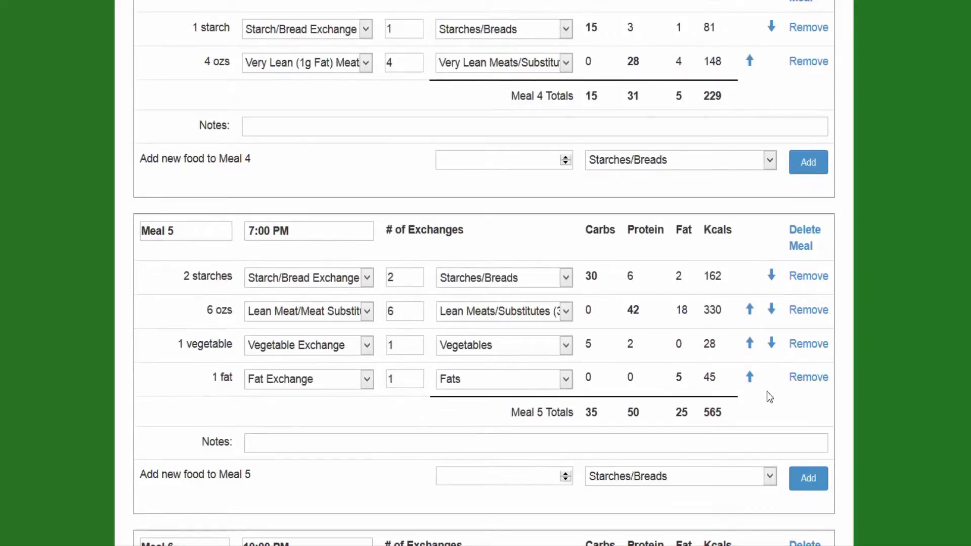
pyautogui.scroll(-10, 766, 391)
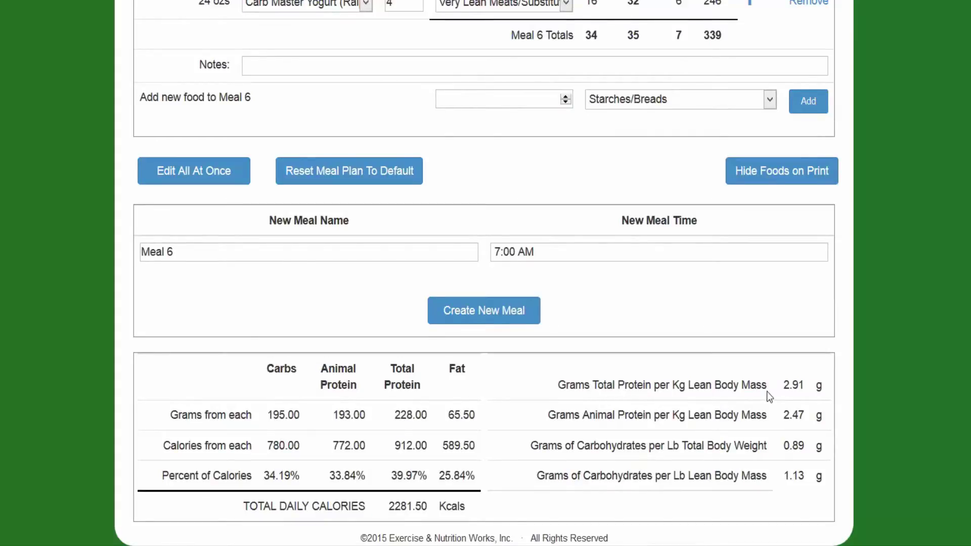
pyautogui.scroll(20, 766, 391)
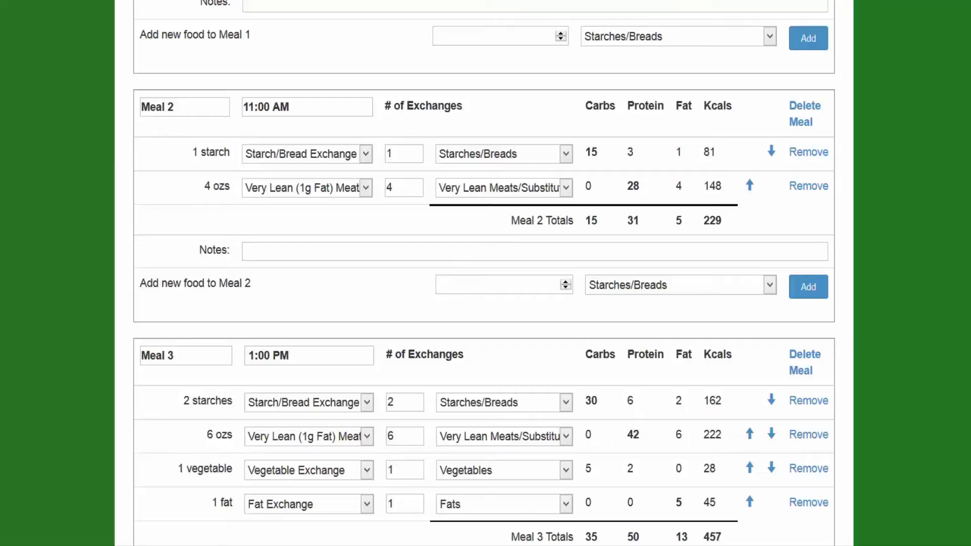
pyautogui.scroll(15, 484, 273)
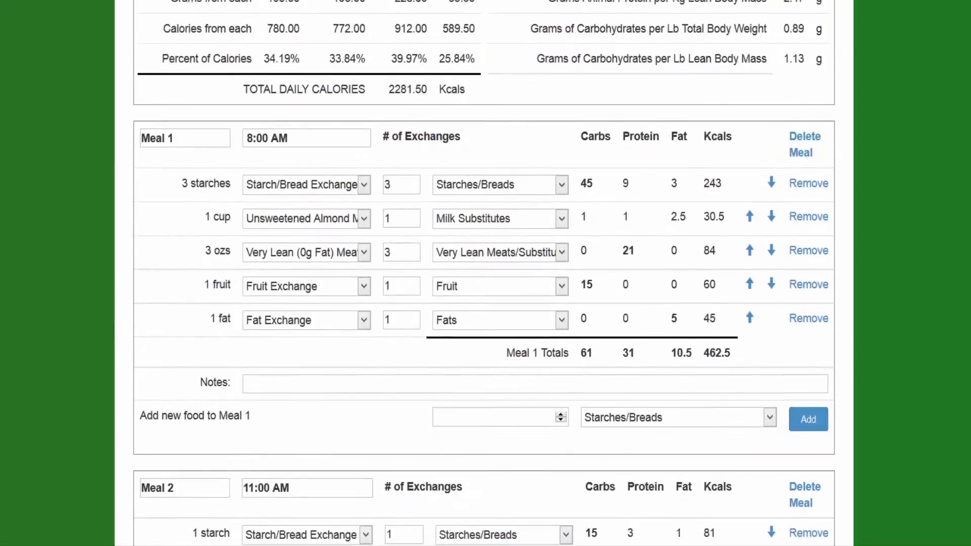
pyautogui.scroll(-6, 484, 273)
pyautogui.scroll(-10, 484, 273)
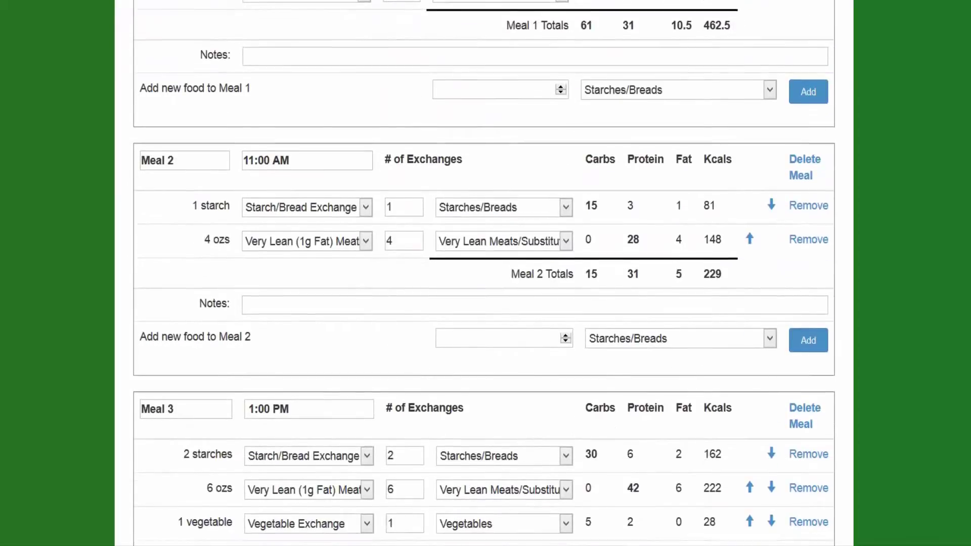
pyautogui.scroll(1, 484, 273)
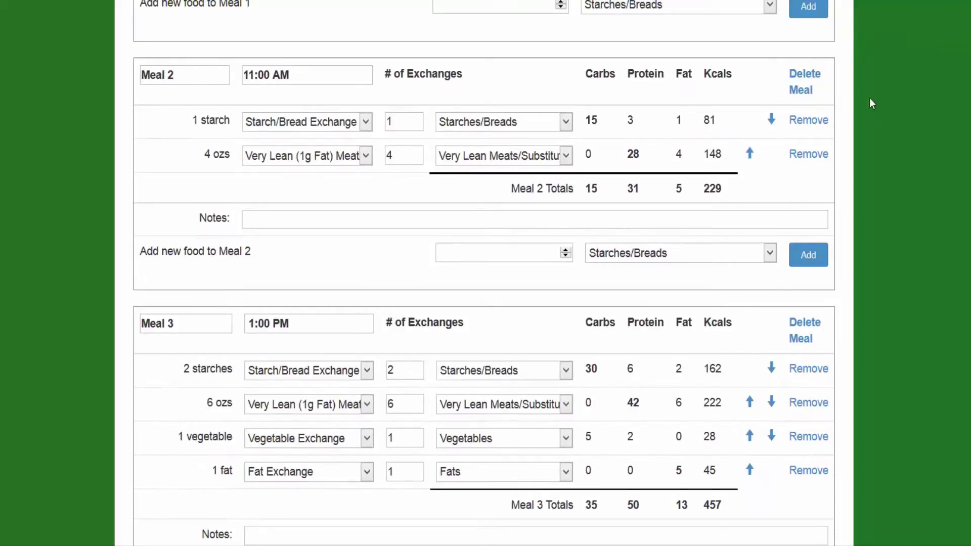
pyautogui.scroll(12, 917, 174)
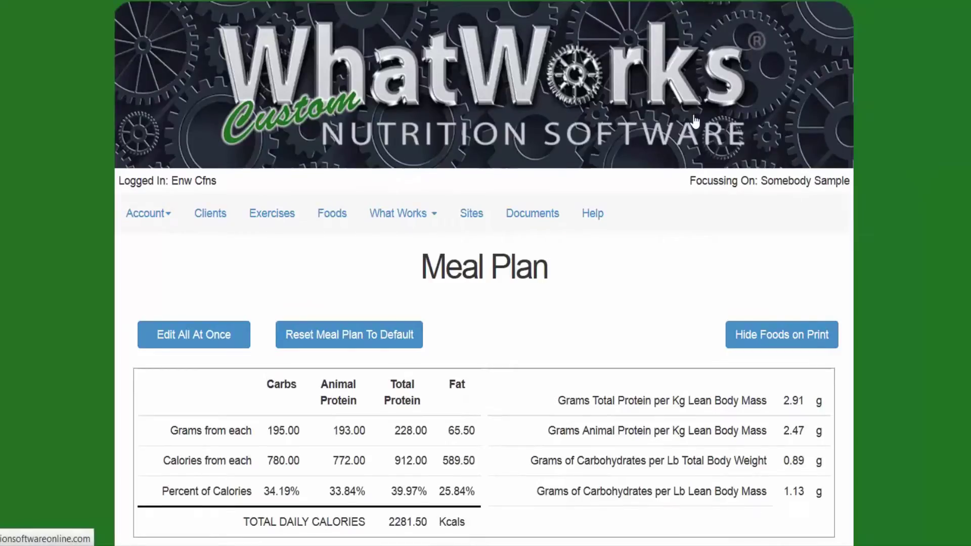
# - Change the category of Meal 5's vegetable exchange to Max Muscle Products
pyautogui.scroll(-9, 696, 120)
pyautogui.scroll(-15, 697, 121)
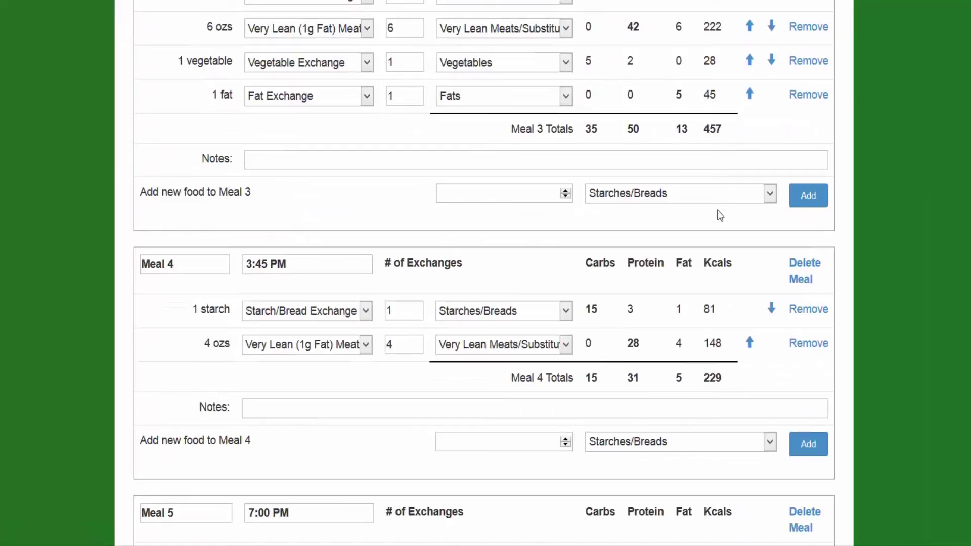
pyautogui.scroll(-7, 610, 259)
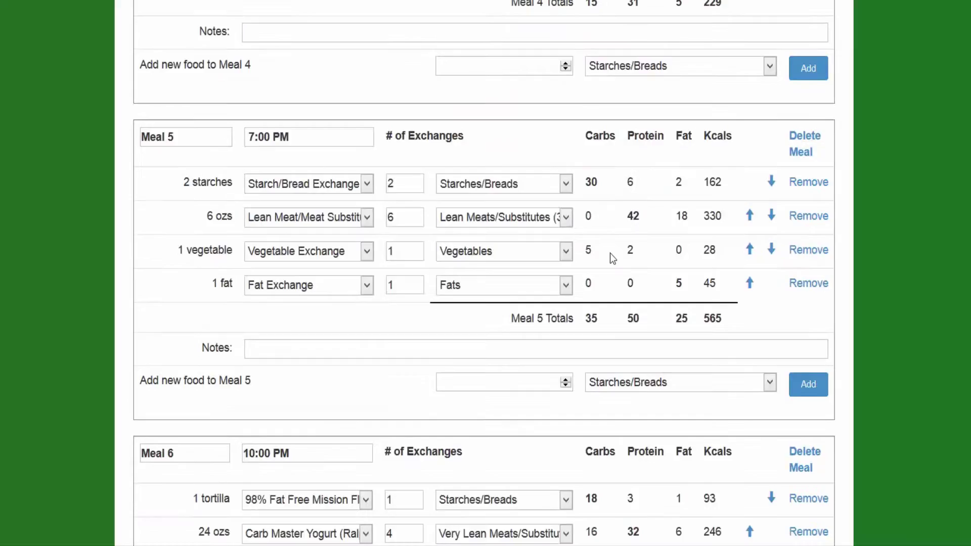
pyautogui.click(565, 251)
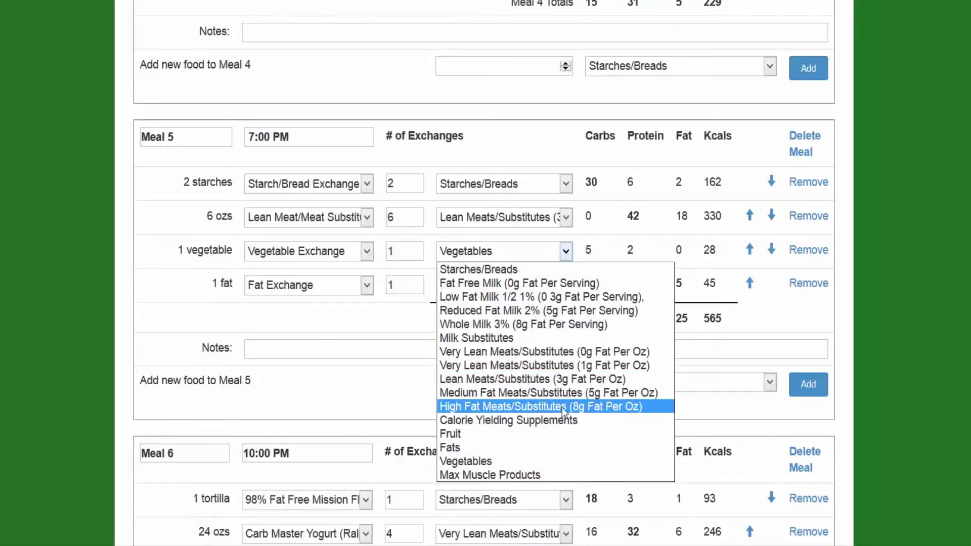
pyautogui.click(529, 476)
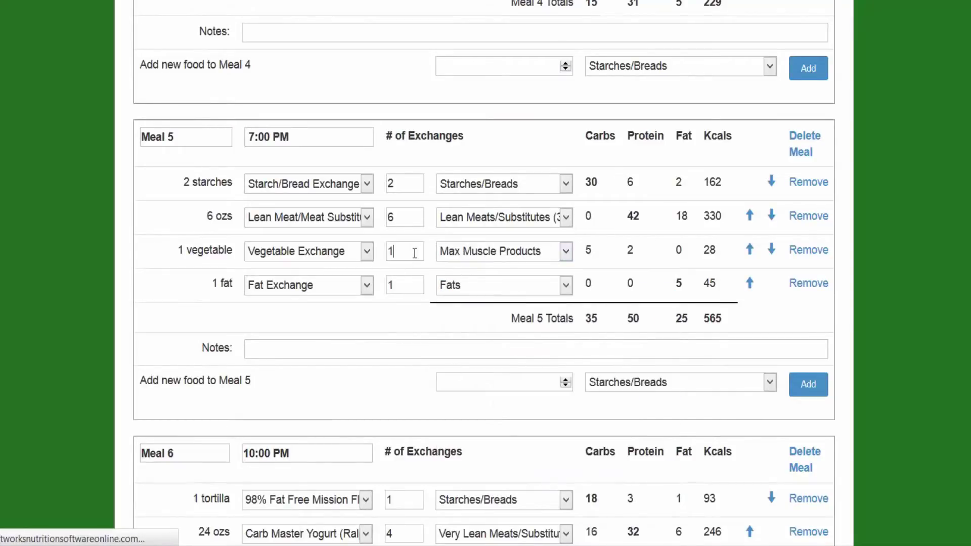
pyautogui.press('Return')
# - Choose Max Isolate as Meal 5's Max Muscle product and check its carbs
pyautogui.scroll(-5, 411, 300)
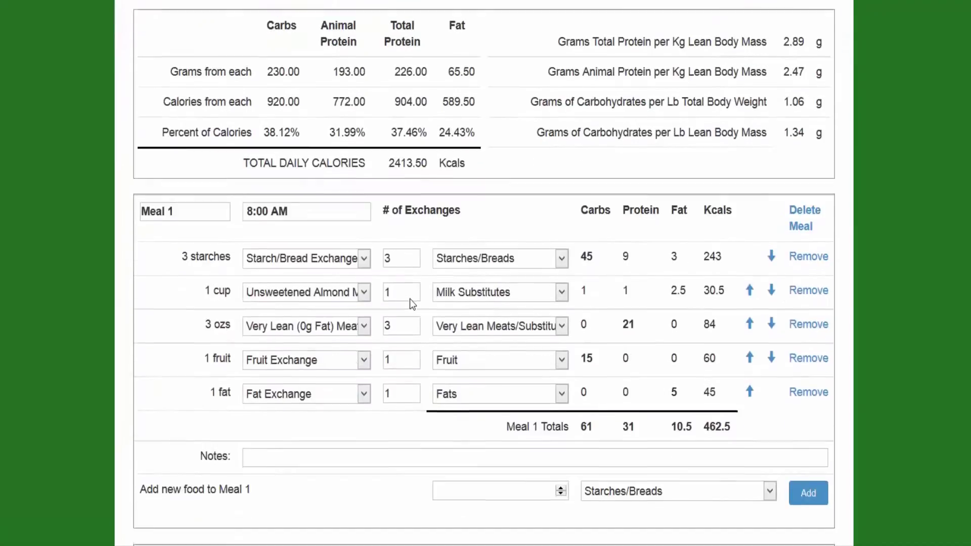
pyautogui.scroll(-12, 410, 299)
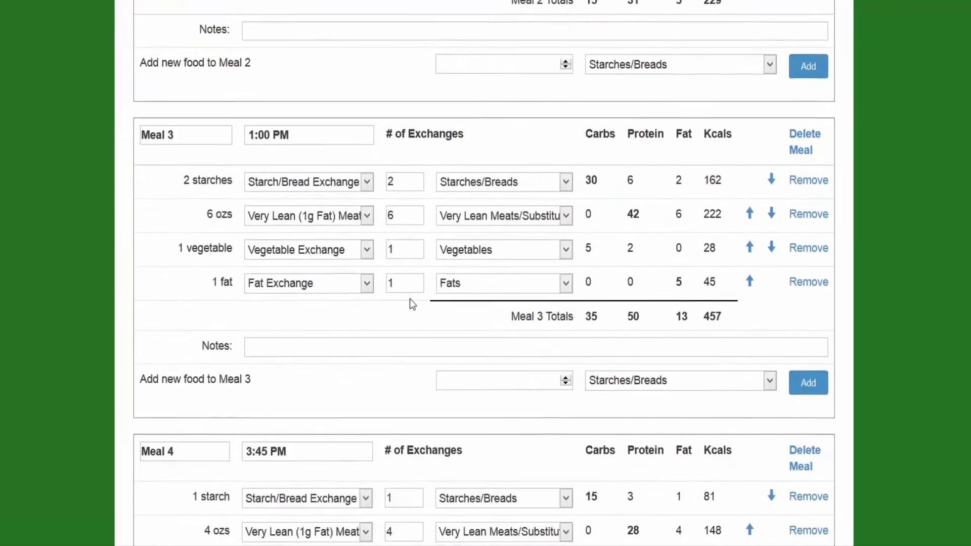
pyautogui.scroll(-10, 412, 303)
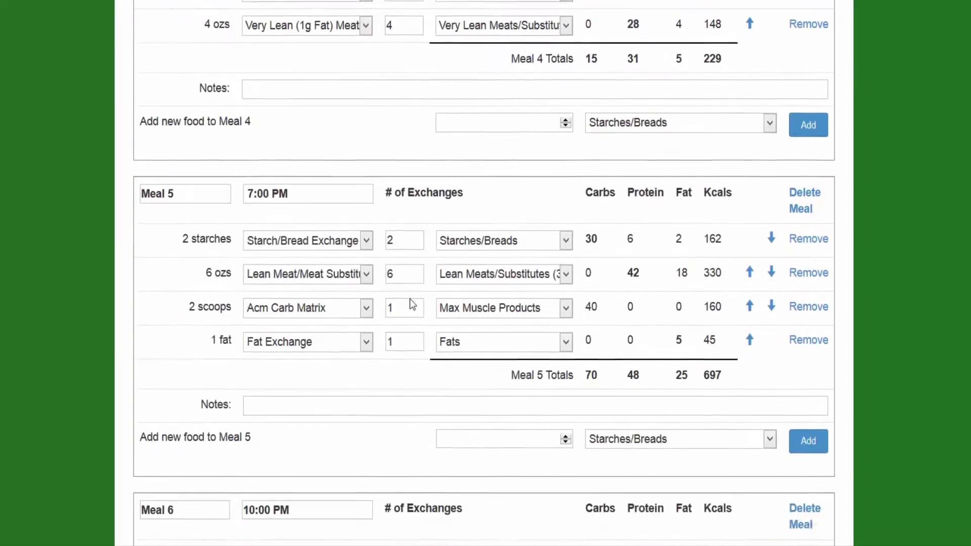
pyautogui.scroll(-3, 409, 299)
pyautogui.click(366, 157)
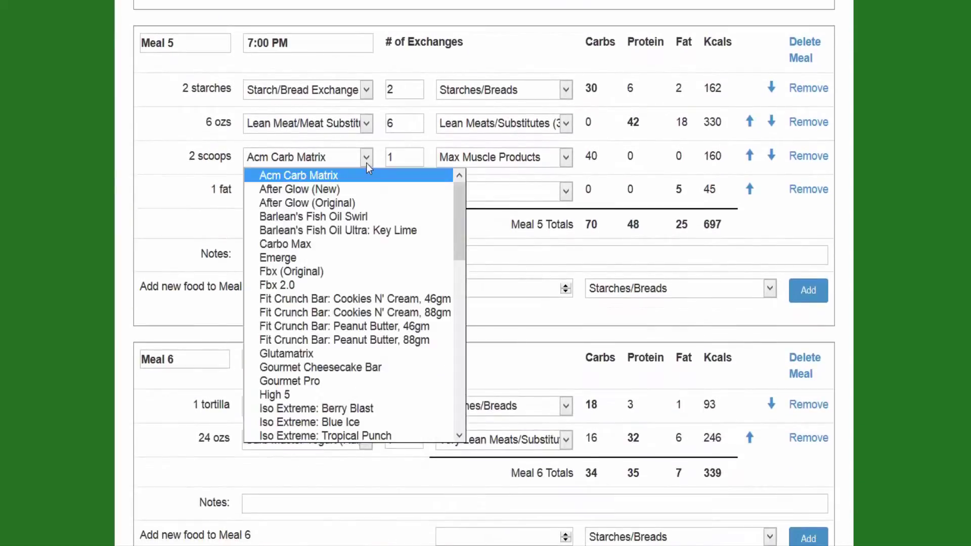
pyautogui.scroll(-3, 383, 233)
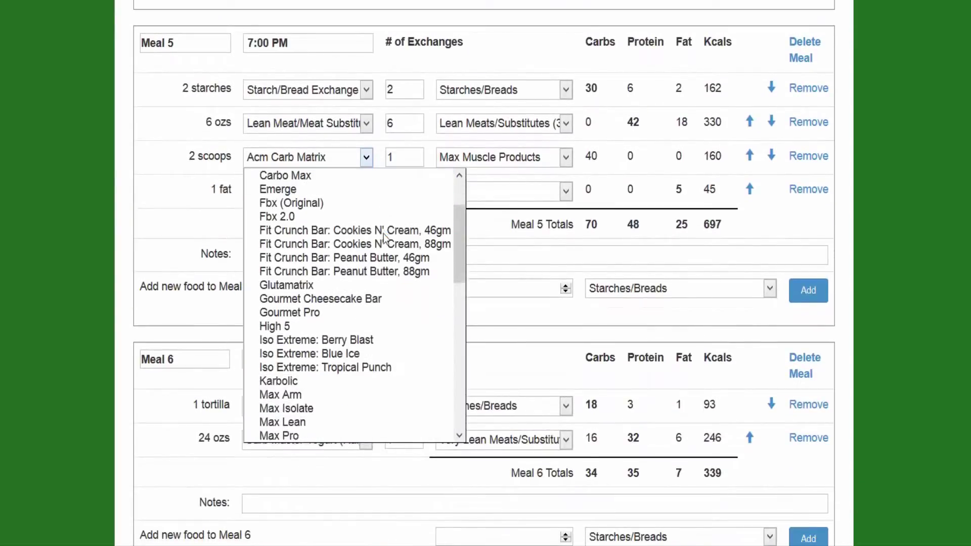
pyautogui.scroll(-3, 383, 238)
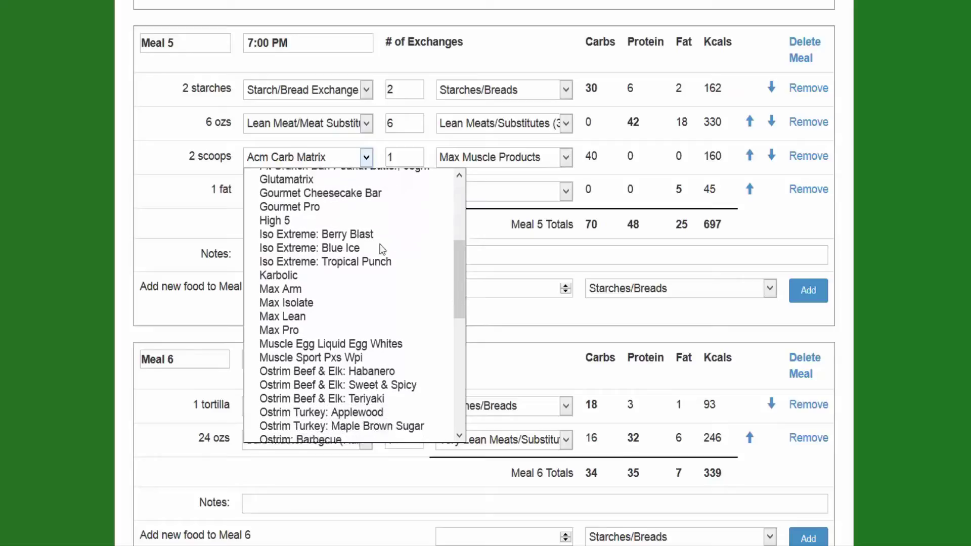
pyautogui.press('Escape')
pyautogui.press('m')
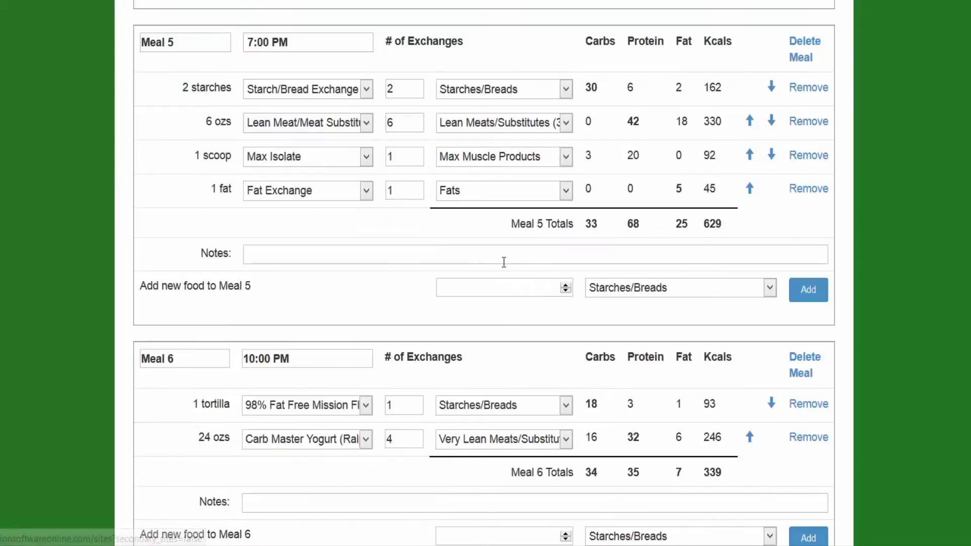
pyautogui.doubleClick(588, 156)
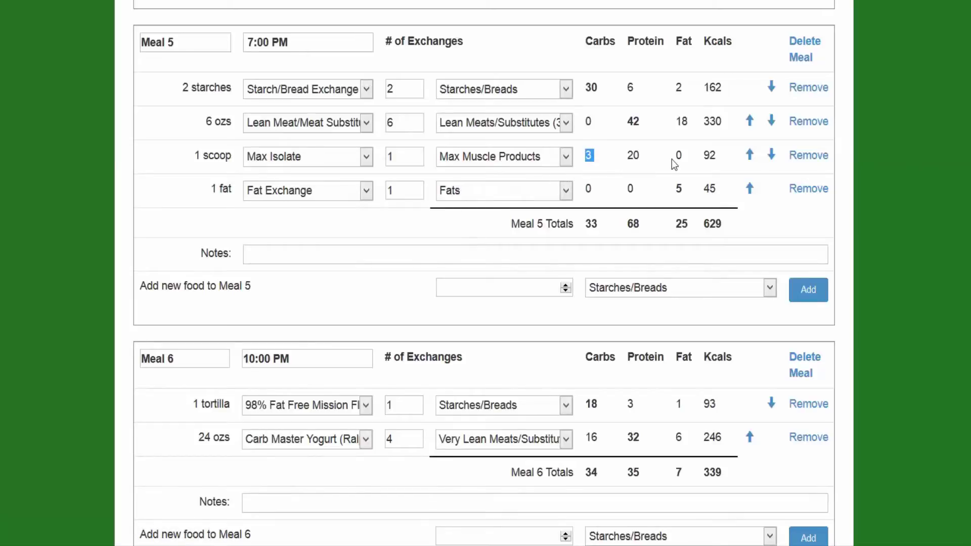
# - Switch Meal 5's third food to Isagenix Products and choose Isa Lean Pro Shake: French Vanilla
pyautogui.click(566, 157)
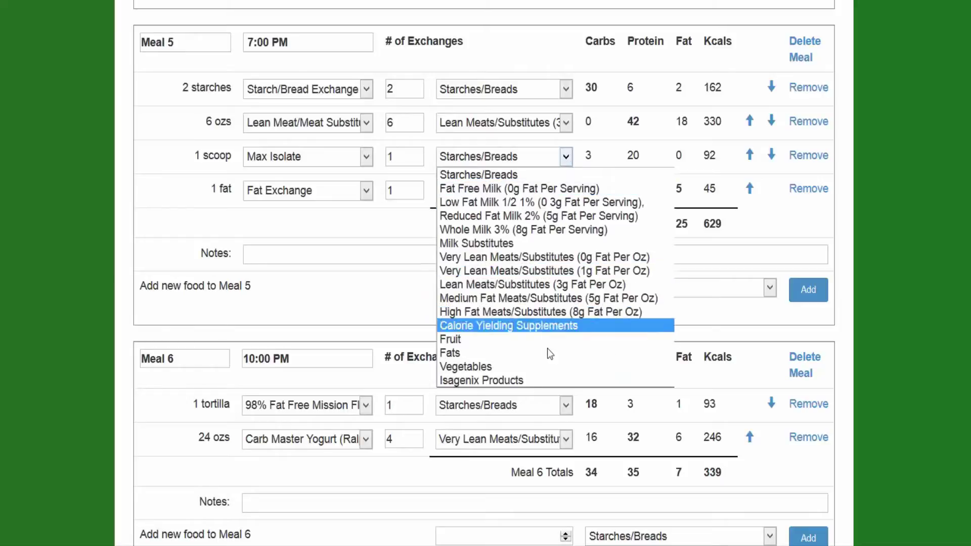
pyautogui.click(540, 380)
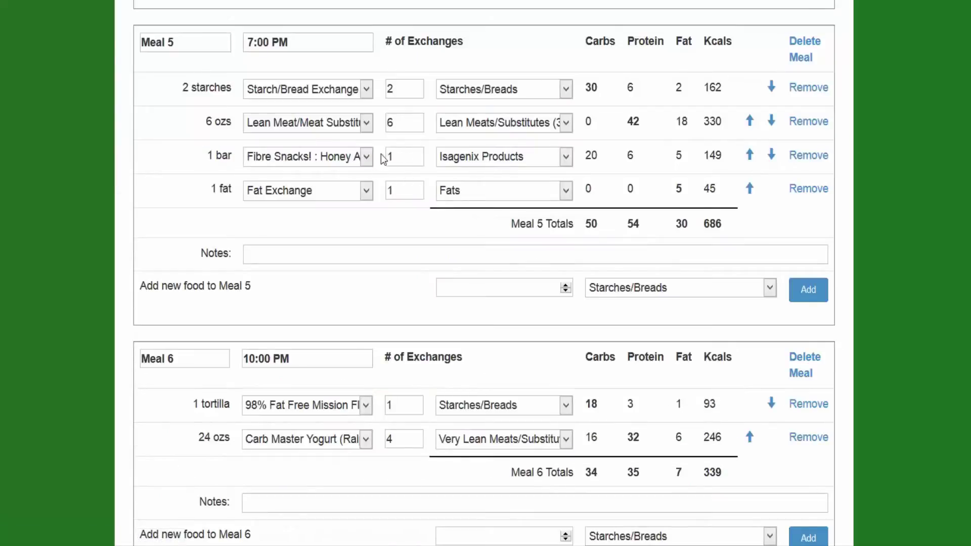
pyautogui.click(365, 157)
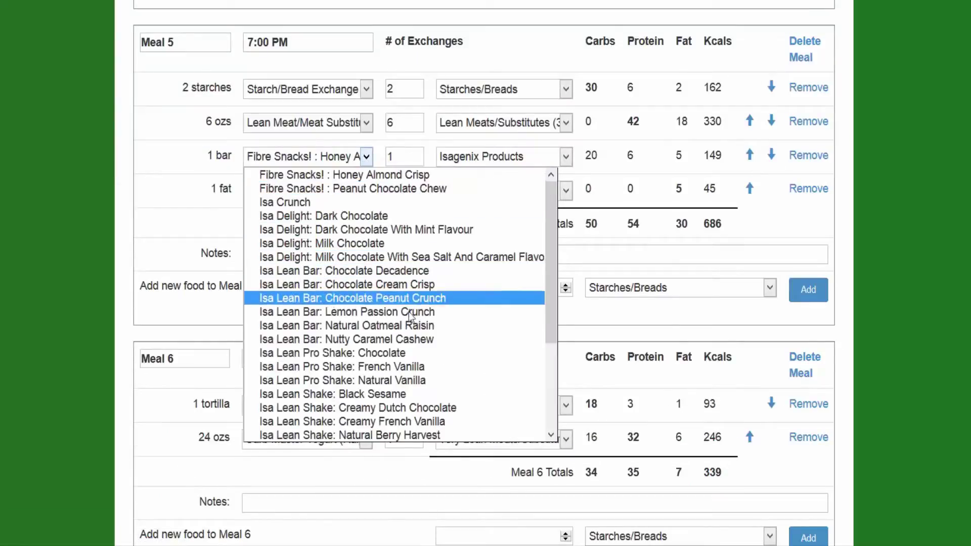
pyautogui.click(422, 368)
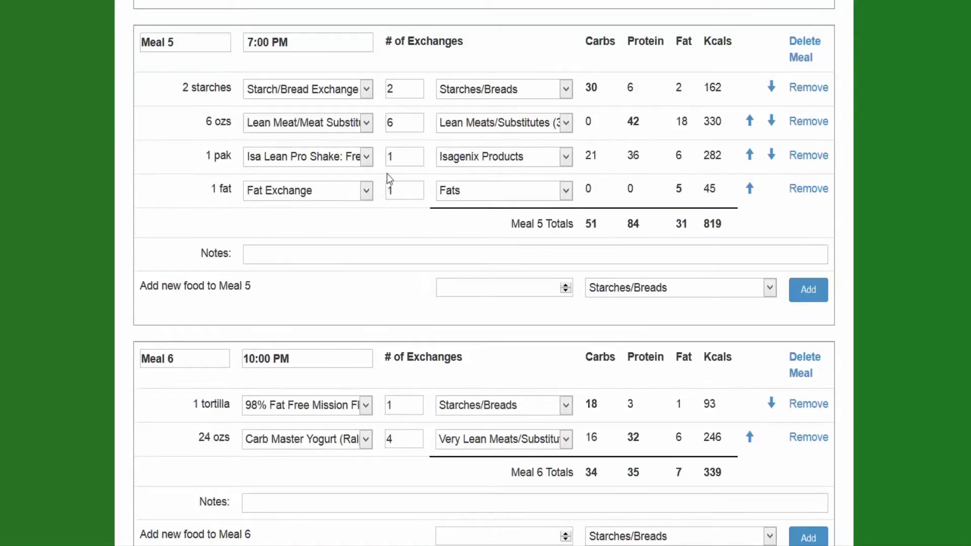
# - Open the logged-in account's own profile for editing
pyautogui.scroll(8, 387, 174)
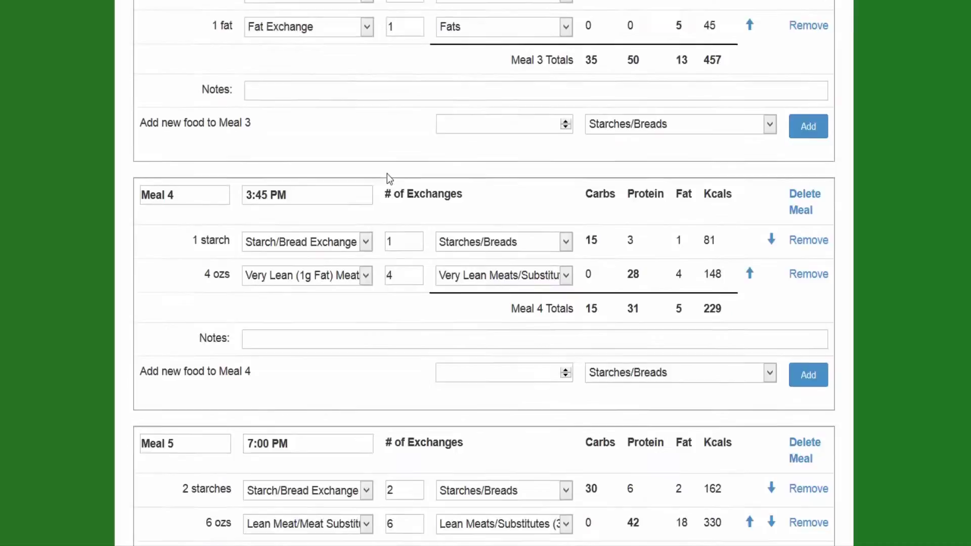
pyautogui.scroll(20, 386, 174)
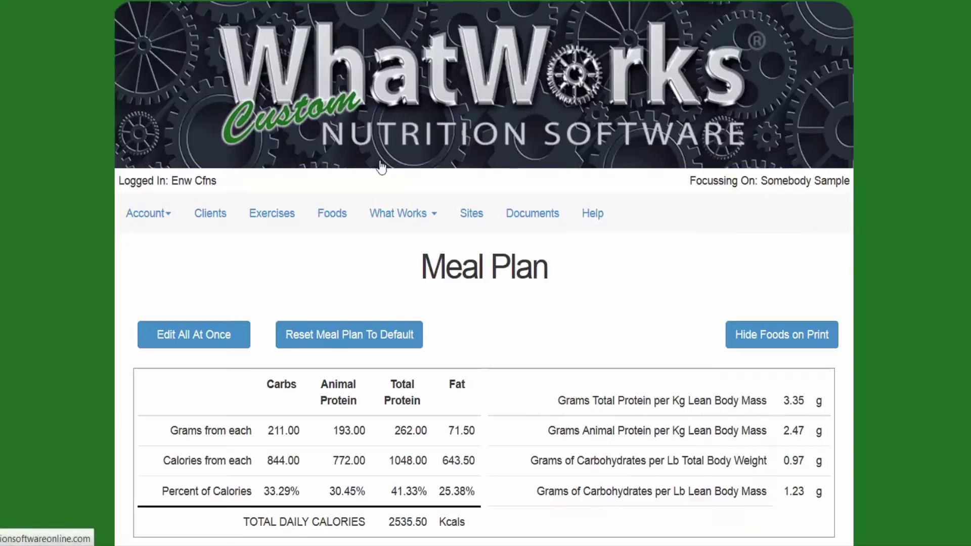
pyautogui.click(163, 219)
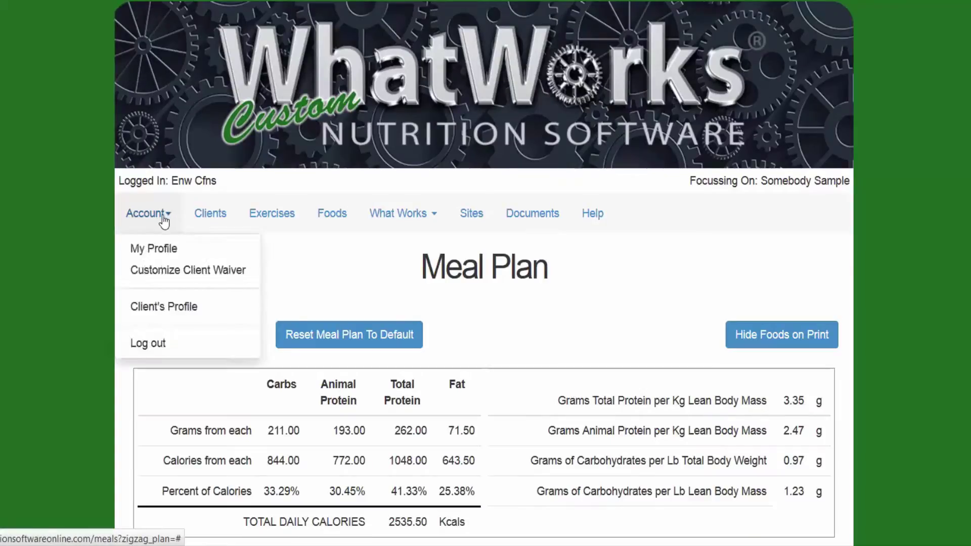
pyautogui.click(167, 249)
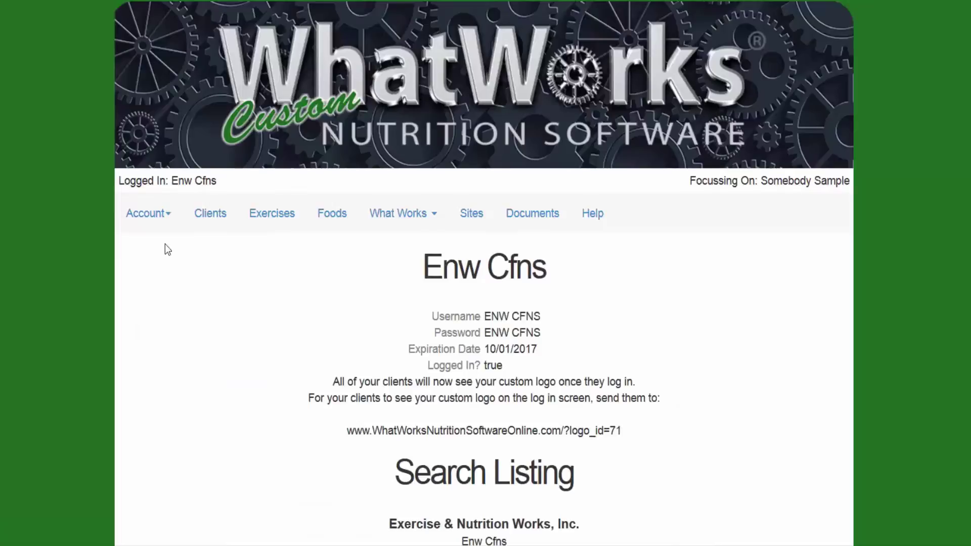
pyautogui.scroll(-5, 165, 244)
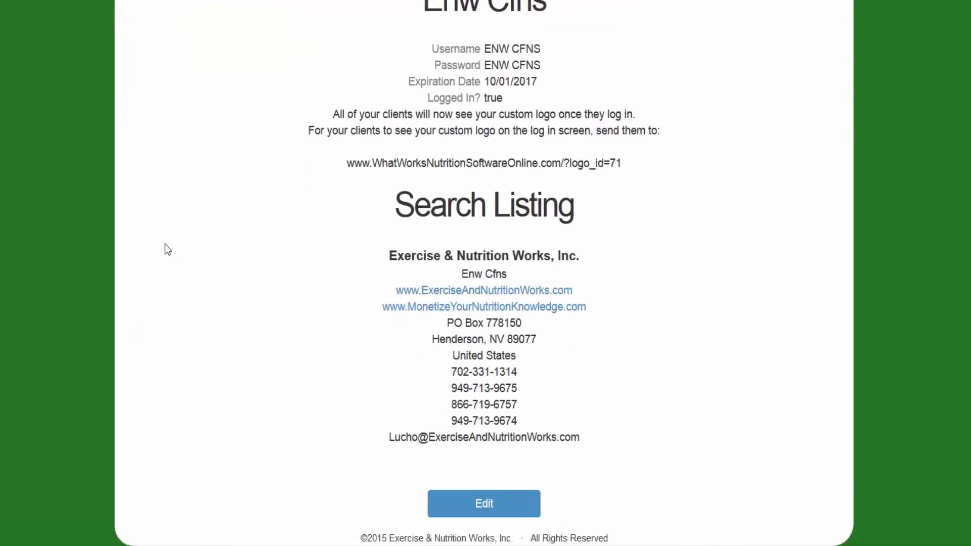
pyautogui.click(485, 503)
# - Select M_NutritionByMM.jpg as the profile's custom logo and save the profile
pyautogui.scroll(-2, 477, 486)
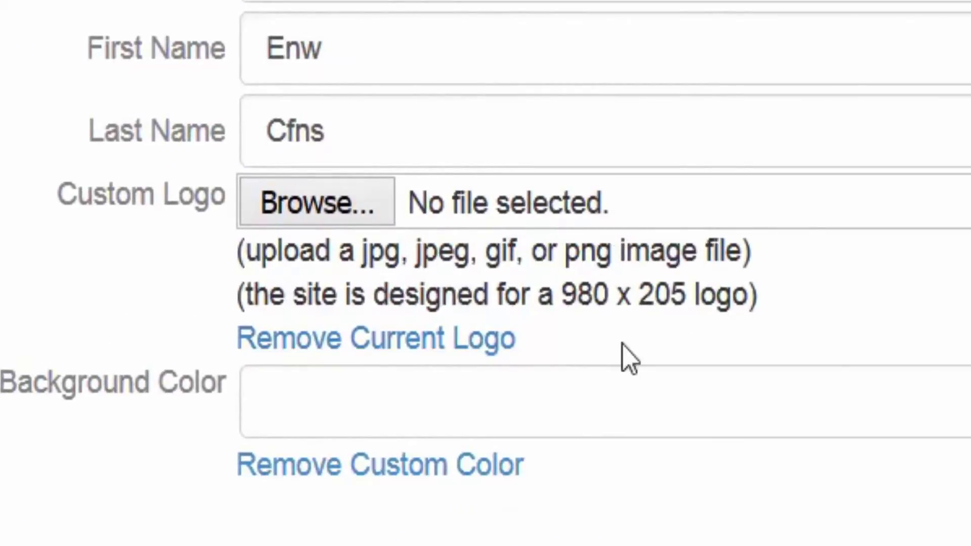
pyautogui.click(288, 204)
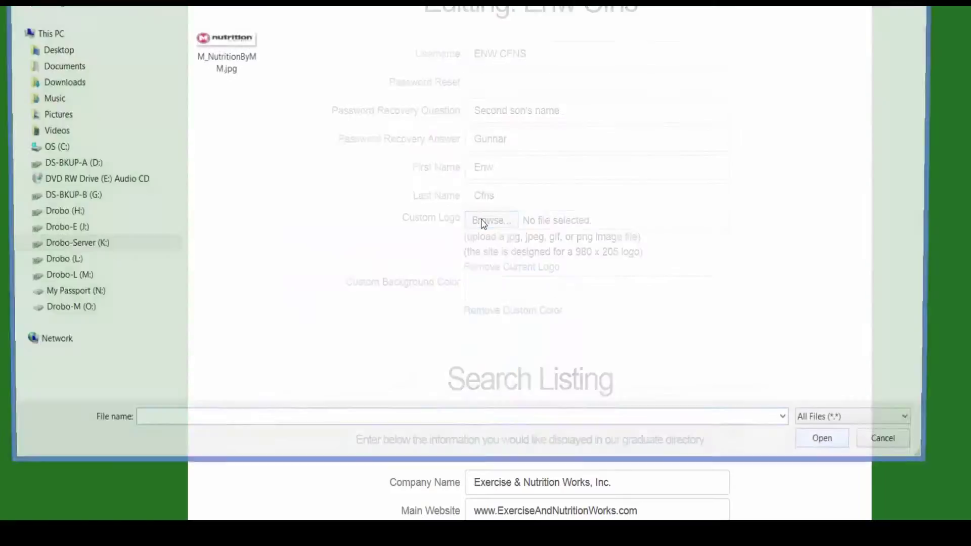
pyautogui.doubleClick(230, 51)
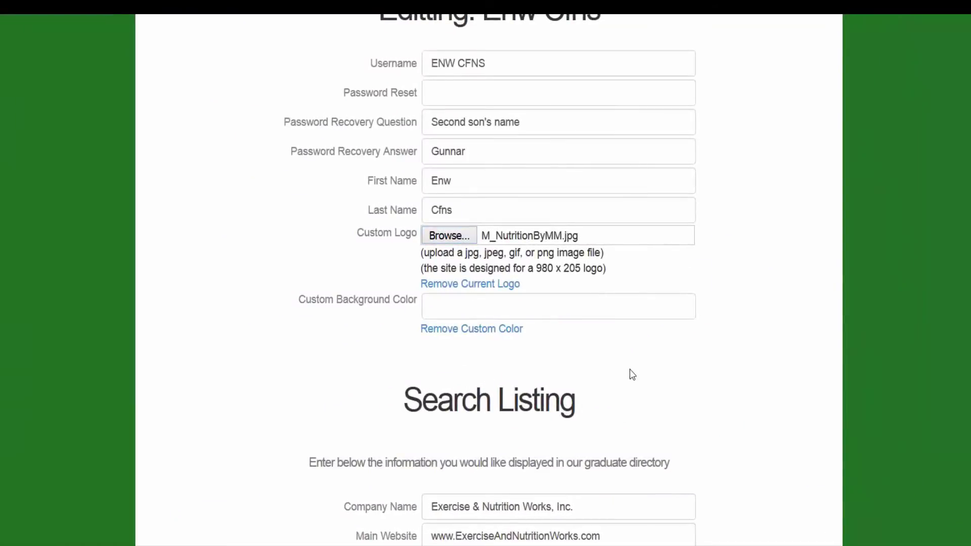
pyautogui.scroll(-10, 629, 373)
pyautogui.click(537, 505)
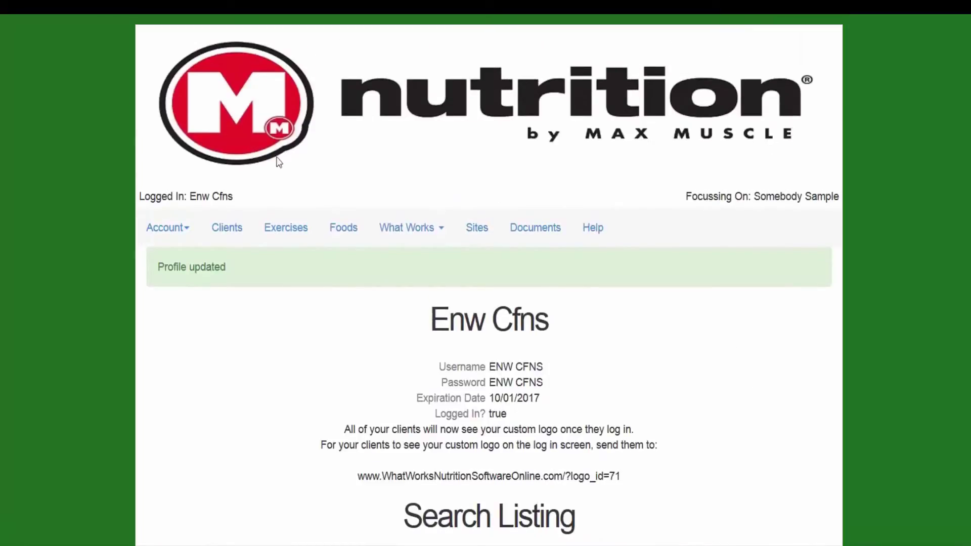
# - Reopen the account's own profile for editing, set the custom background color to the logo's red, #ED1B24, and save
pyautogui.click(161, 227)
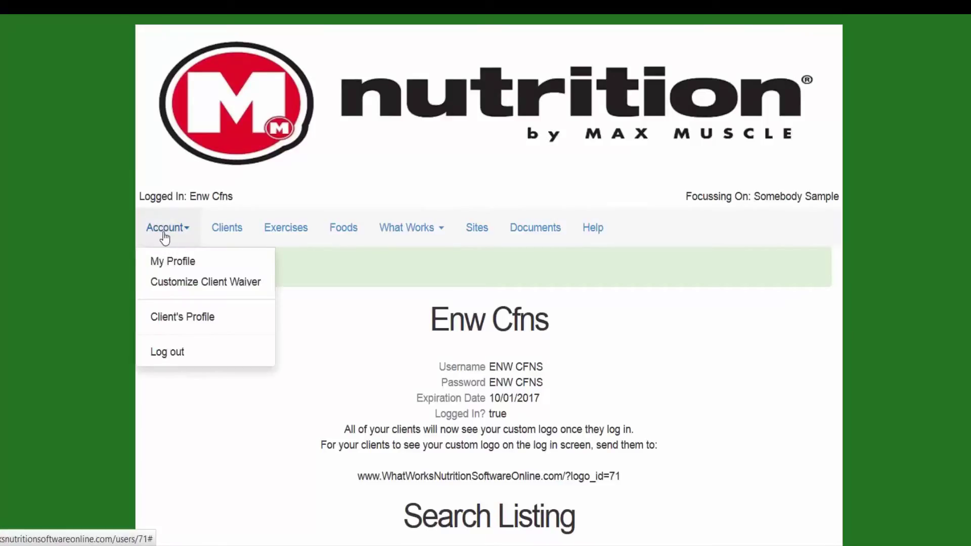
pyautogui.click(186, 260)
pyautogui.scroll(-5, 183, 260)
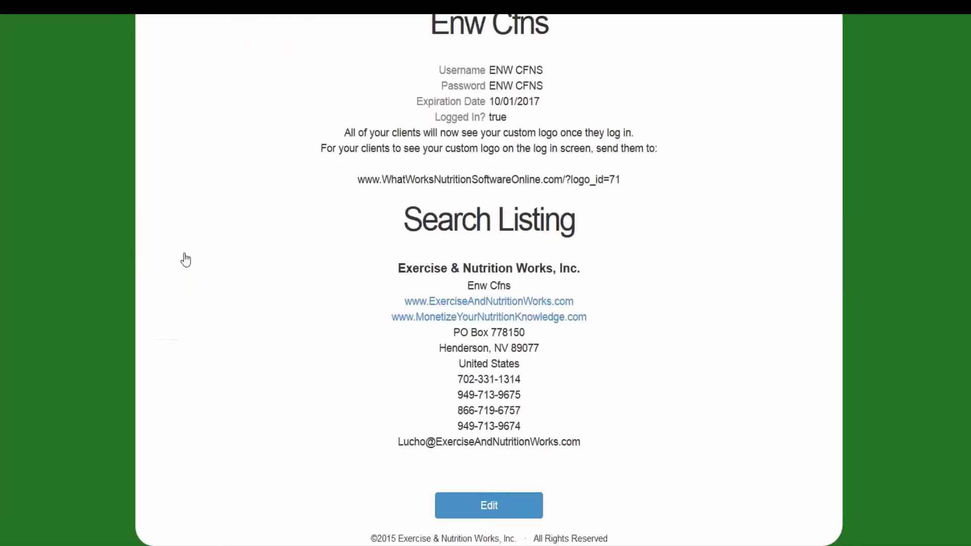
pyautogui.click(494, 501)
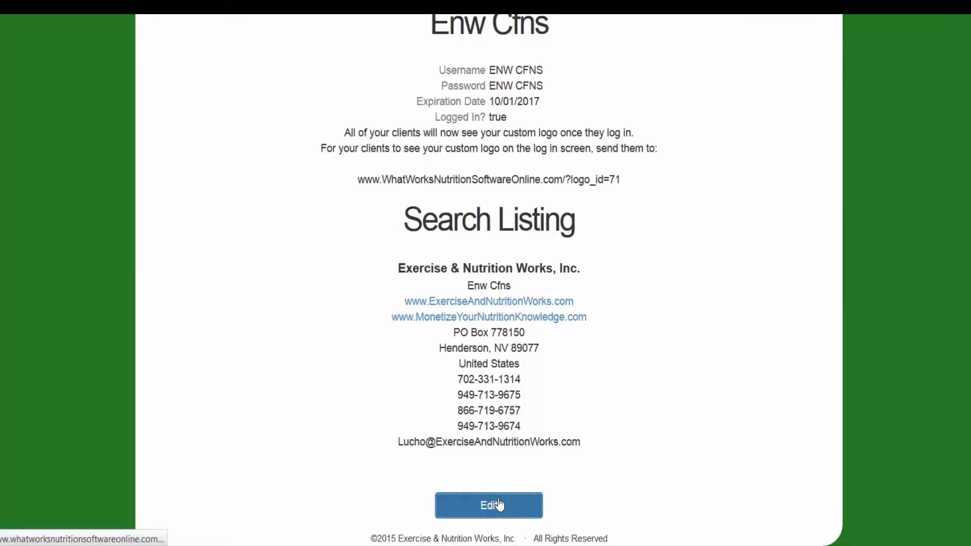
pyautogui.scroll(-3, 499, 503)
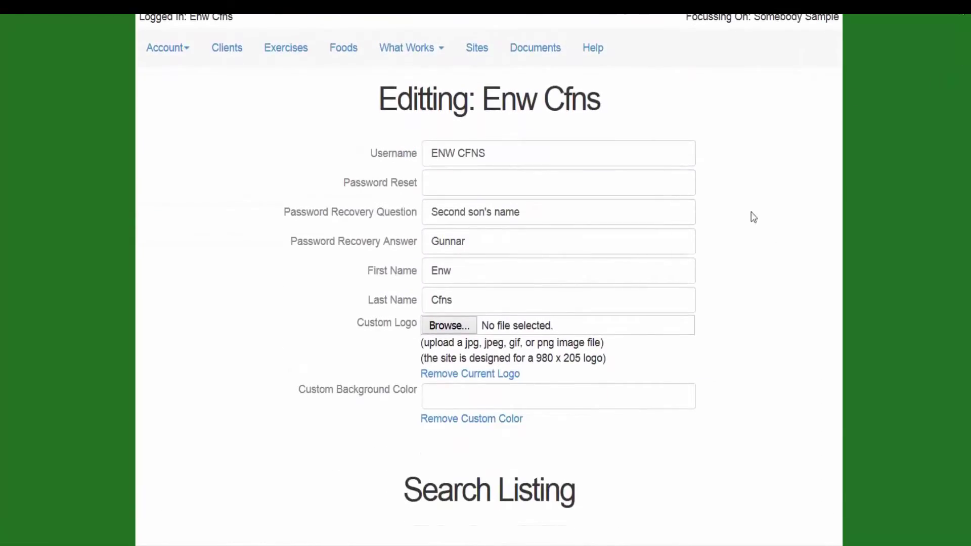
pyautogui.scroll(3, 733, 242)
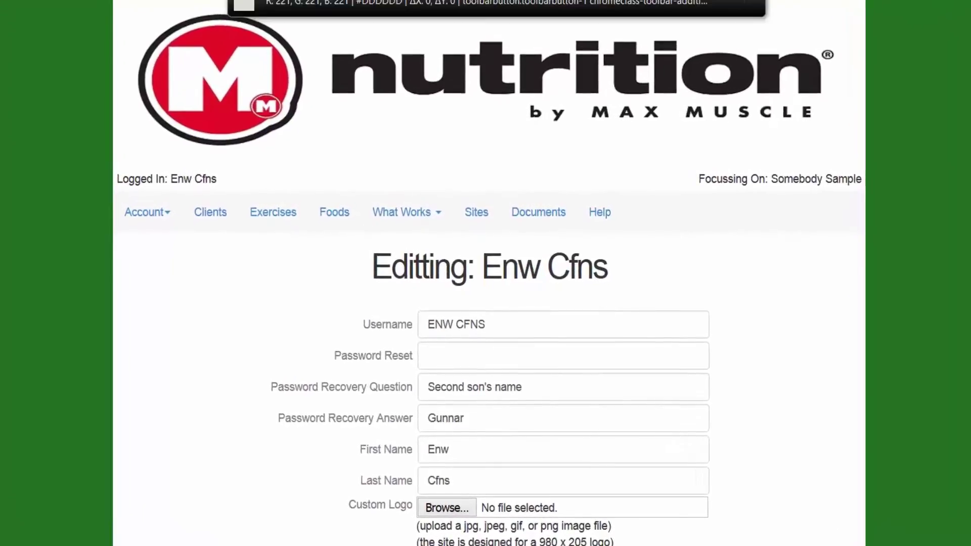
pyautogui.click(225, 41)
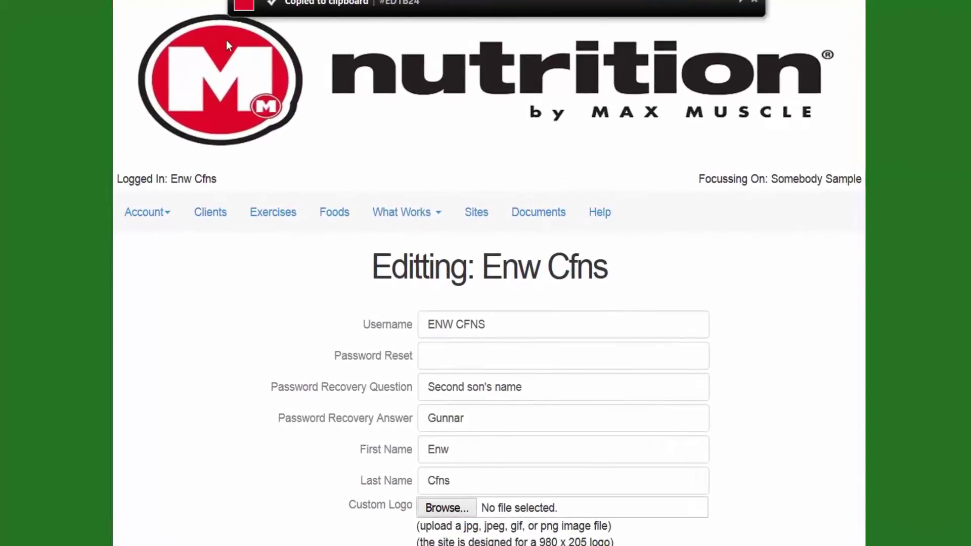
pyautogui.scroll(-6, 422, 236)
pyautogui.click(487, 205)
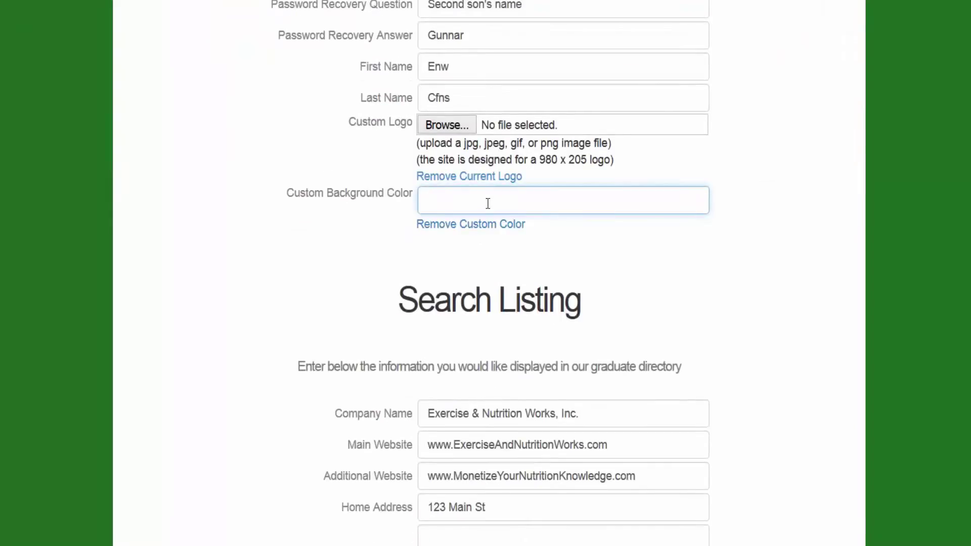
pyautogui.hotkey('ctrl', 'v')
pyautogui.press('Return')
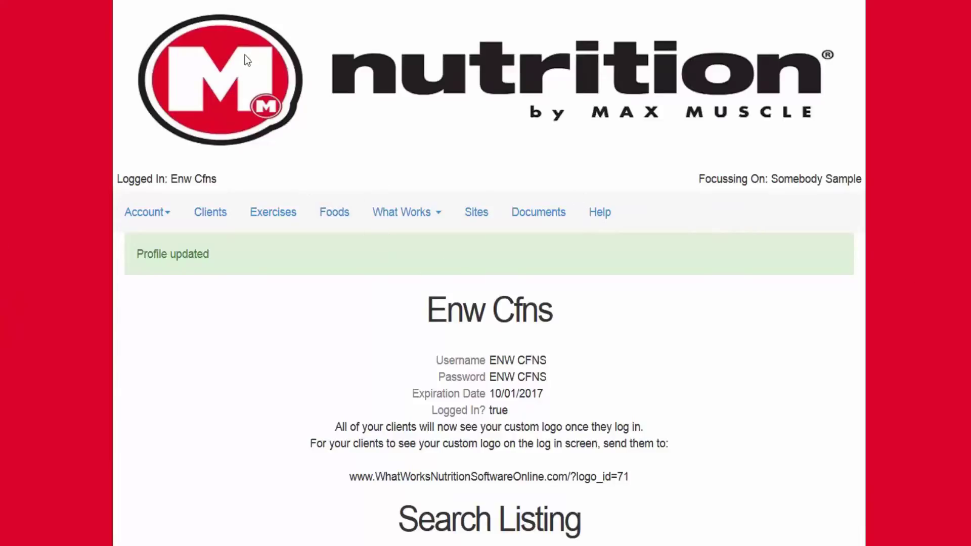
# - Change the profile's custom background color to black, save, and look over the page
pyautogui.scroll(-5, 282, 283)
pyautogui.scroll(-1, 373, 392)
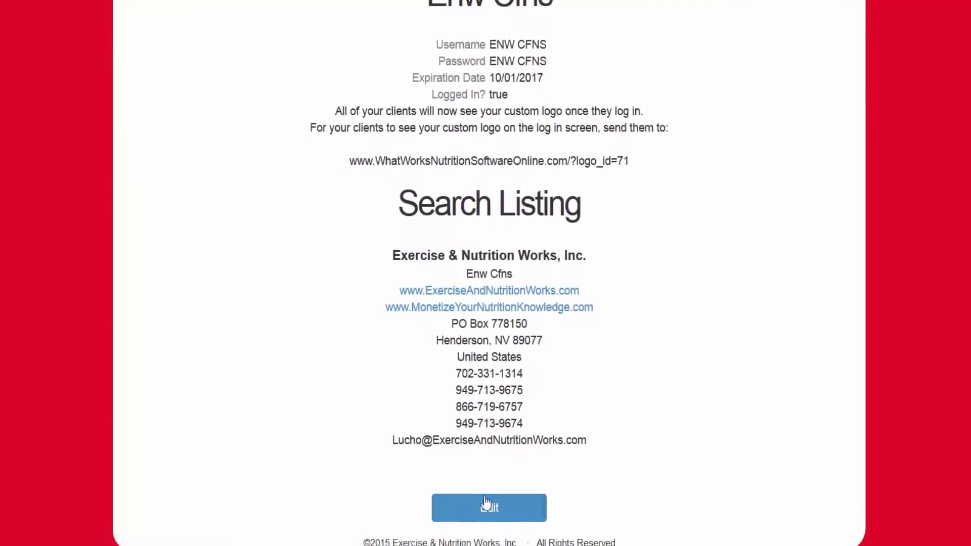
pyautogui.click(483, 506)
pyautogui.scroll(-7, 480, 484)
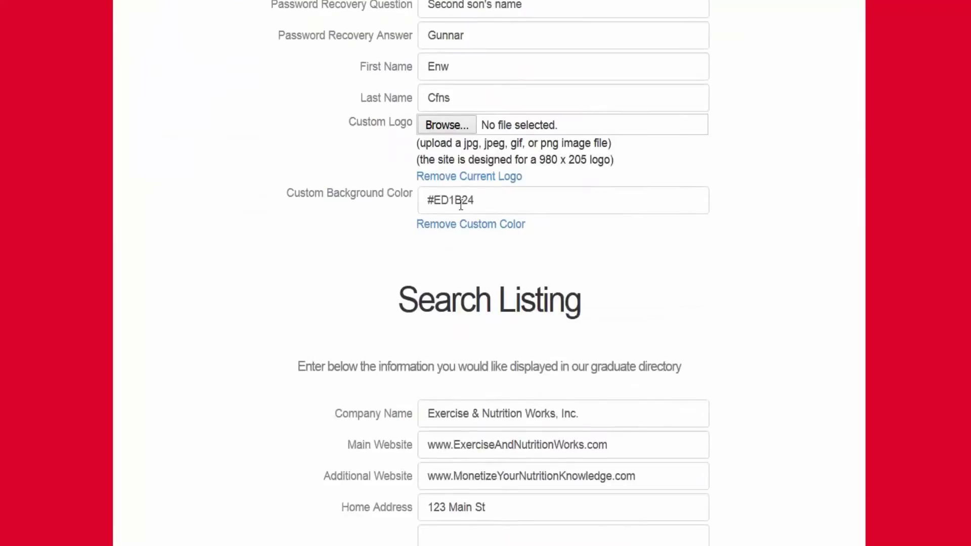
pyautogui.moveTo(486, 200); pyautogui.dragTo(357, 202)
pyautogui.write('black')
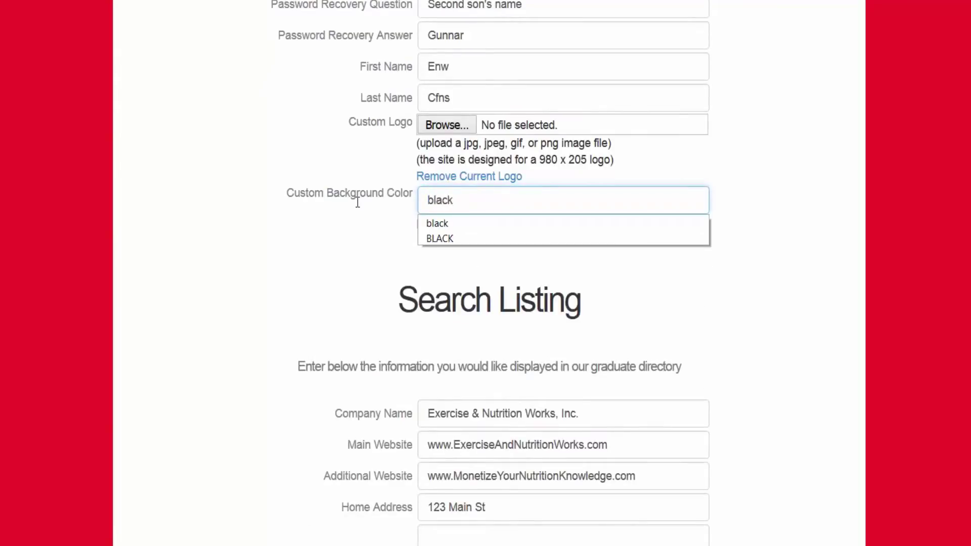
pyautogui.press('Return')
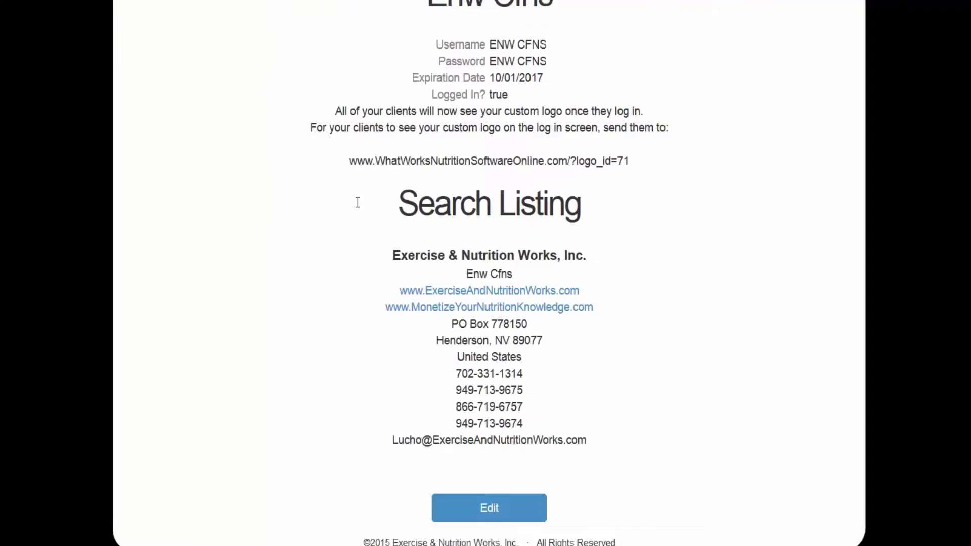
pyautogui.scroll(6, 358, 202)
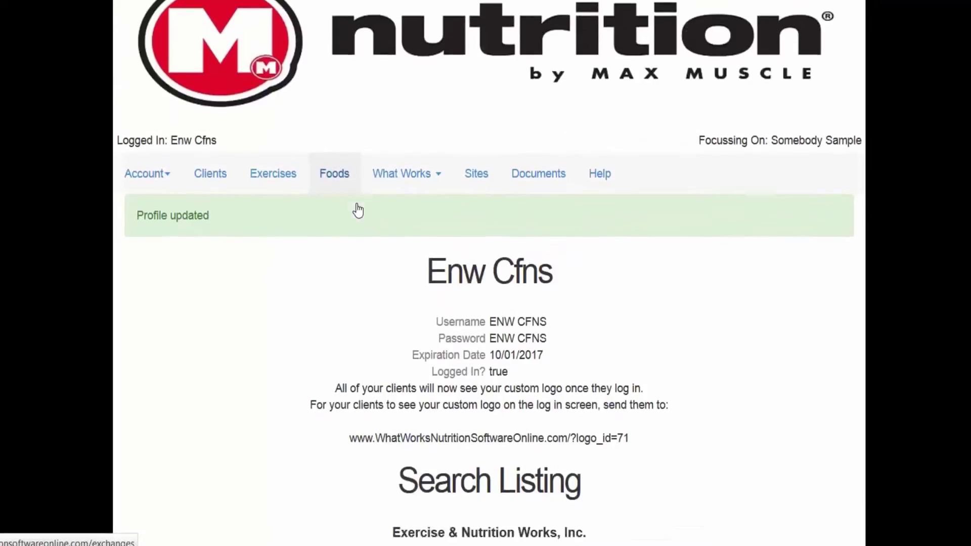
pyautogui.scroll(-5, 356, 211)
pyautogui.scroll(5, 357, 209)
pyautogui.scroll(-5, 356, 209)
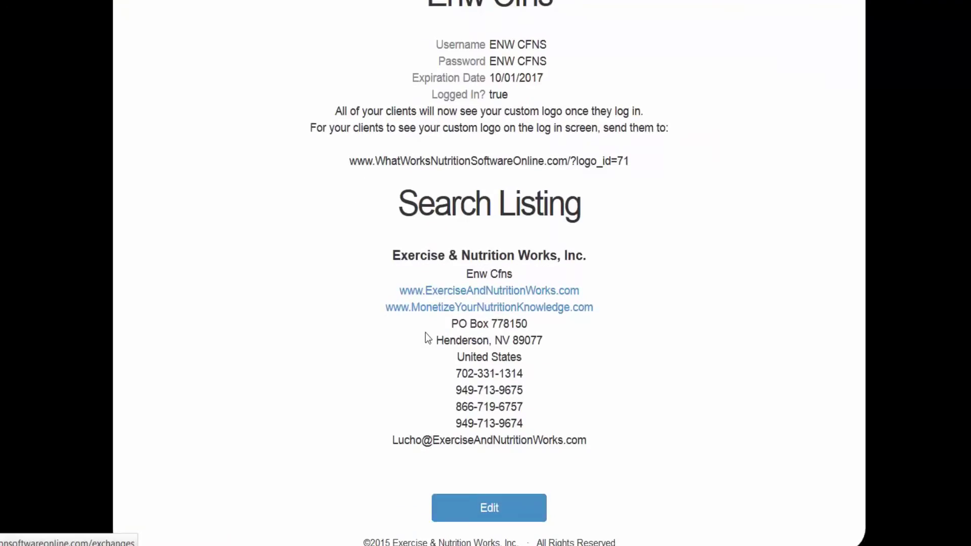
# - Reopen the profile for editing and remove both its custom background color and its current custom logo
pyautogui.click(507, 513)
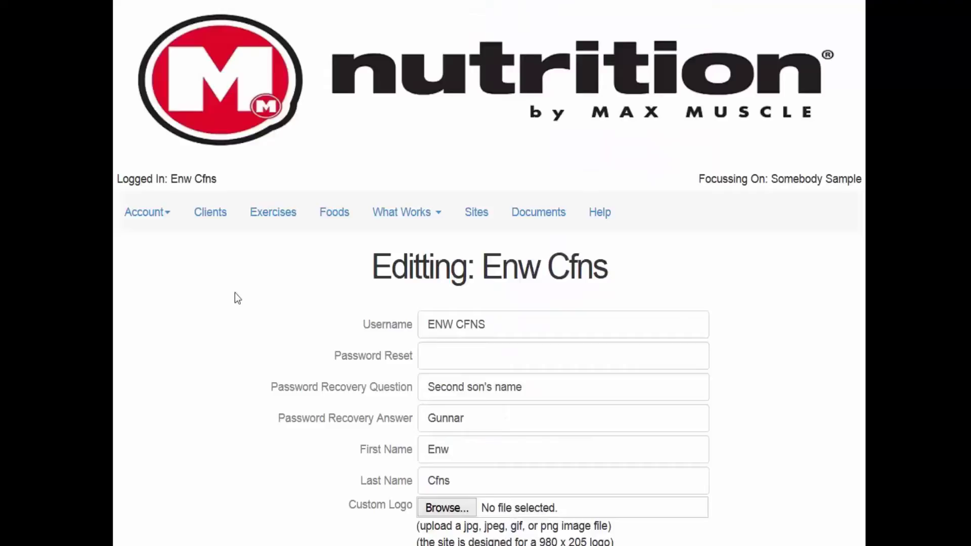
pyautogui.click(135, 215)
pyautogui.click(146, 248)
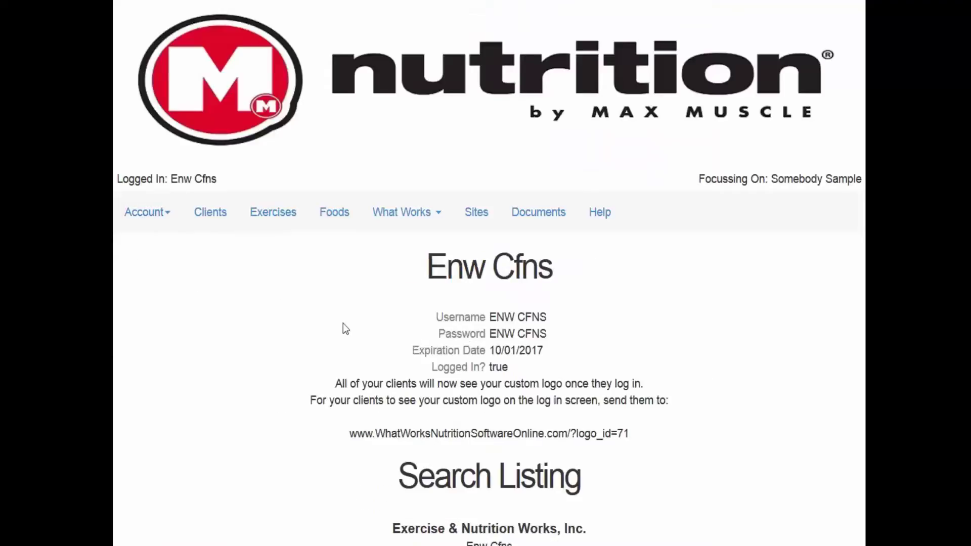
pyautogui.scroll(-5, 404, 329)
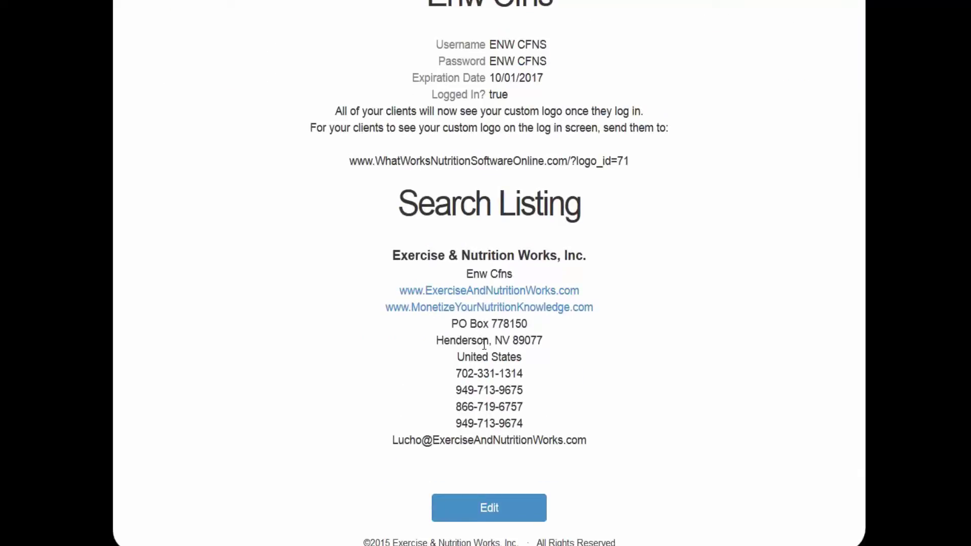
pyautogui.click(521, 512)
pyautogui.scroll(-8, 522, 515)
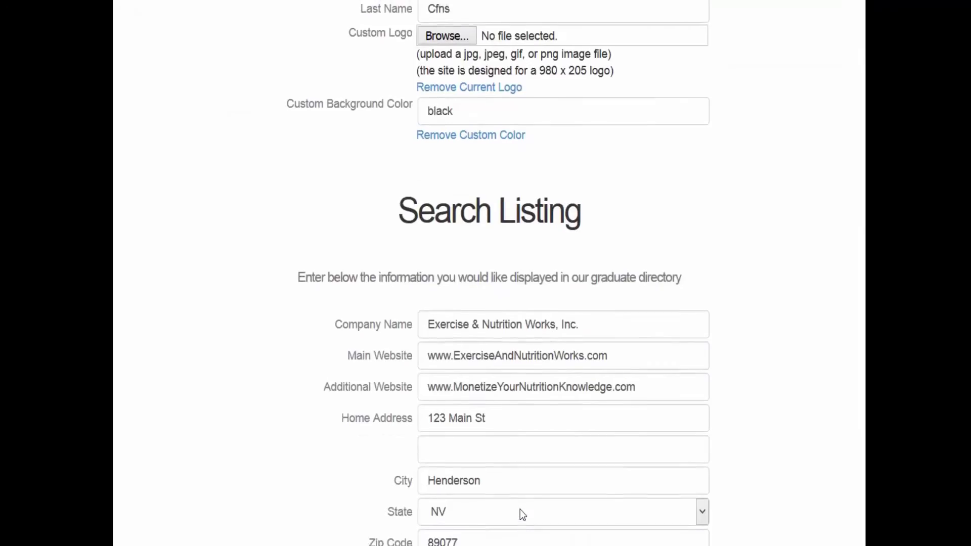
pyautogui.scroll(5, 457, 369)
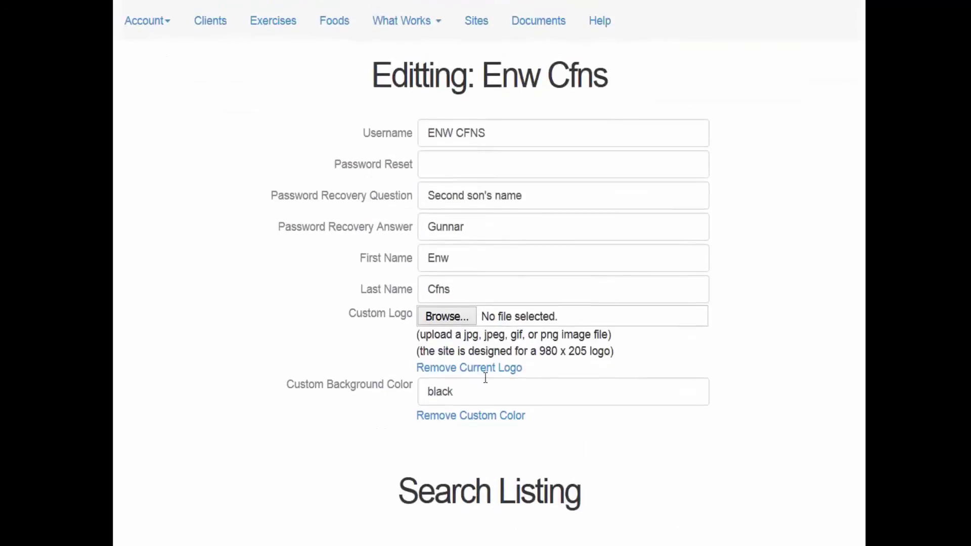
pyautogui.click(473, 418)
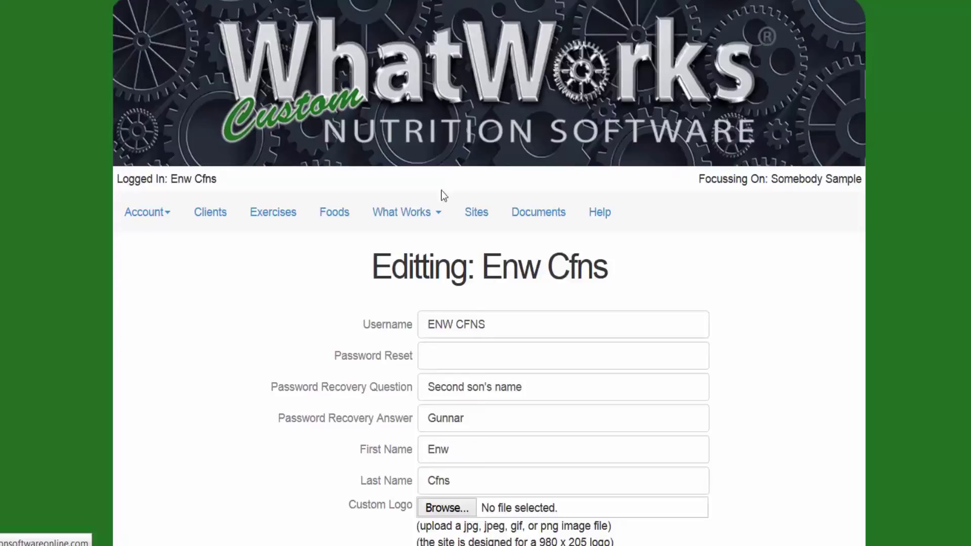
# - Look through the full exercise list, including the cardiovascular, resistance and custom exercises
pyautogui.click(285, 225)
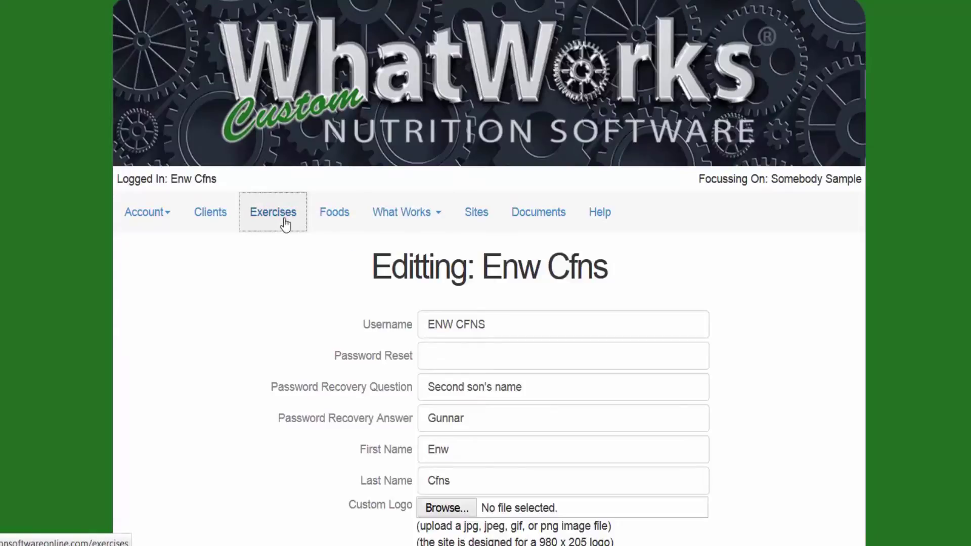
pyautogui.scroll(-15, 286, 225)
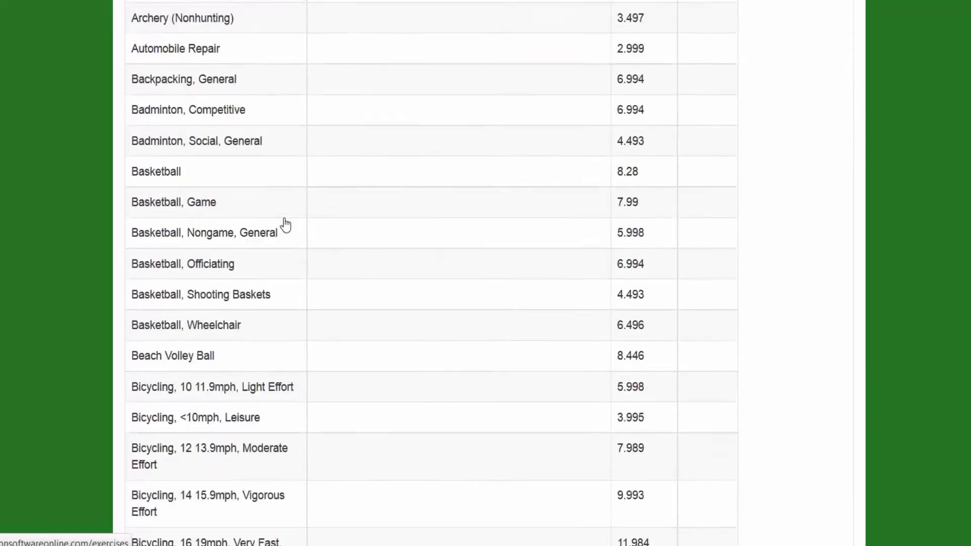
pyautogui.scroll(-18, 284, 220)
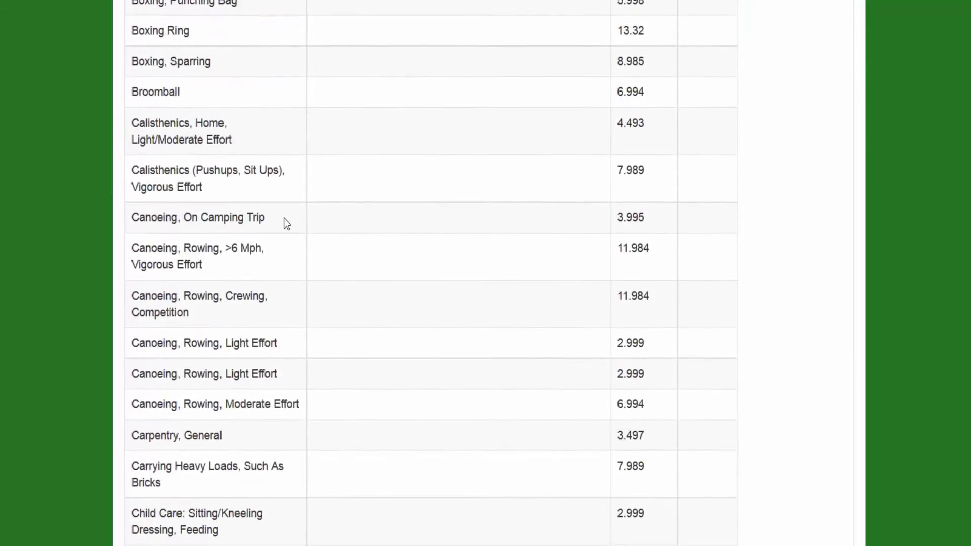
pyautogui.scroll(-18, 284, 223)
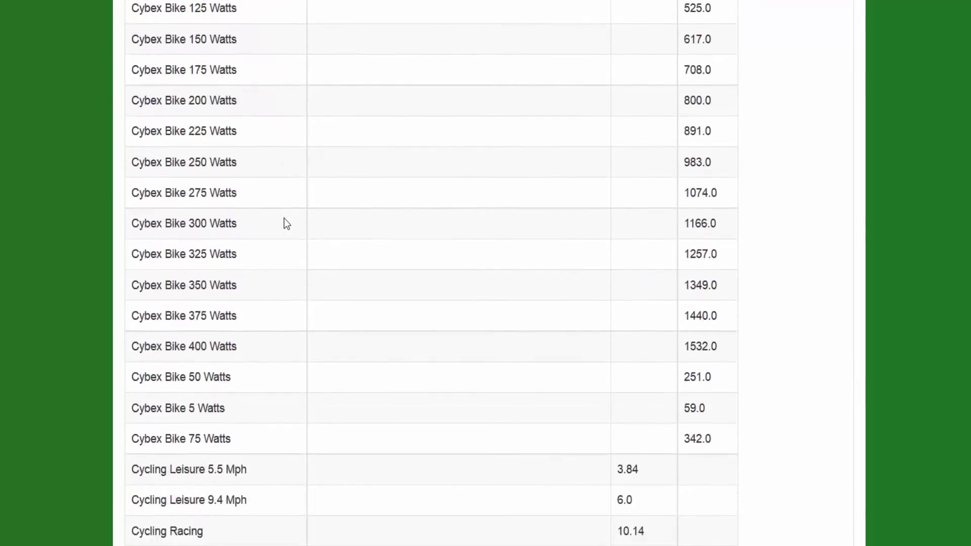
pyautogui.scroll(-20, 283, 223)
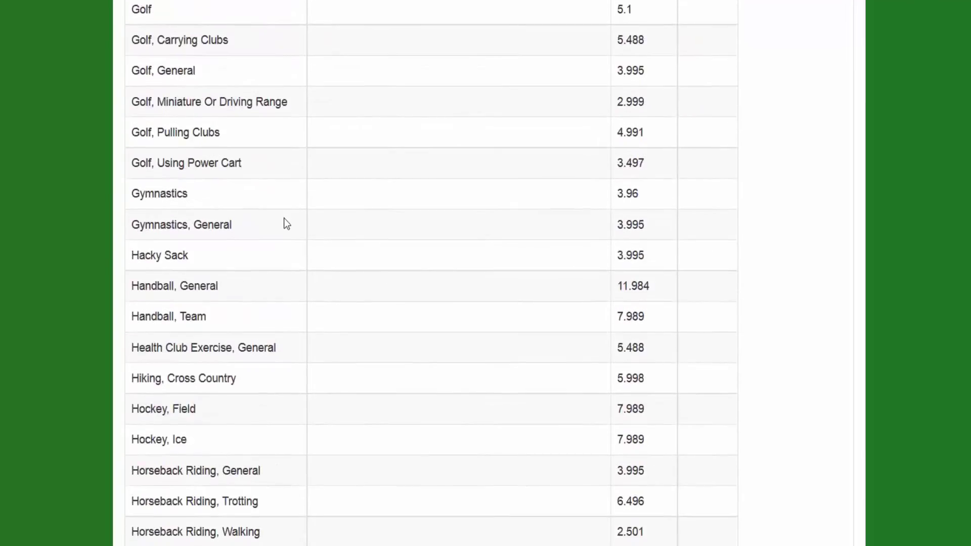
pyautogui.scroll(-20, 284, 222)
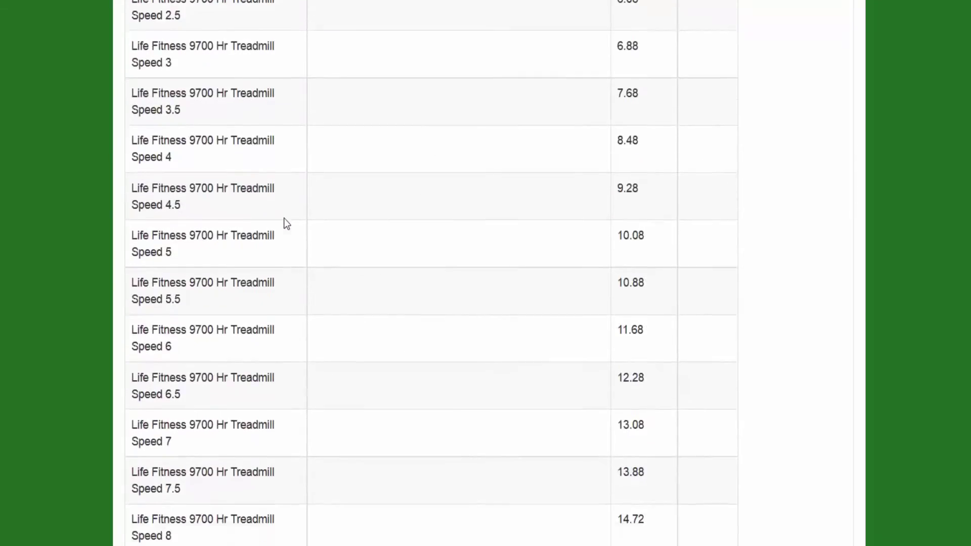
pyautogui.scroll(-8, 284, 217)
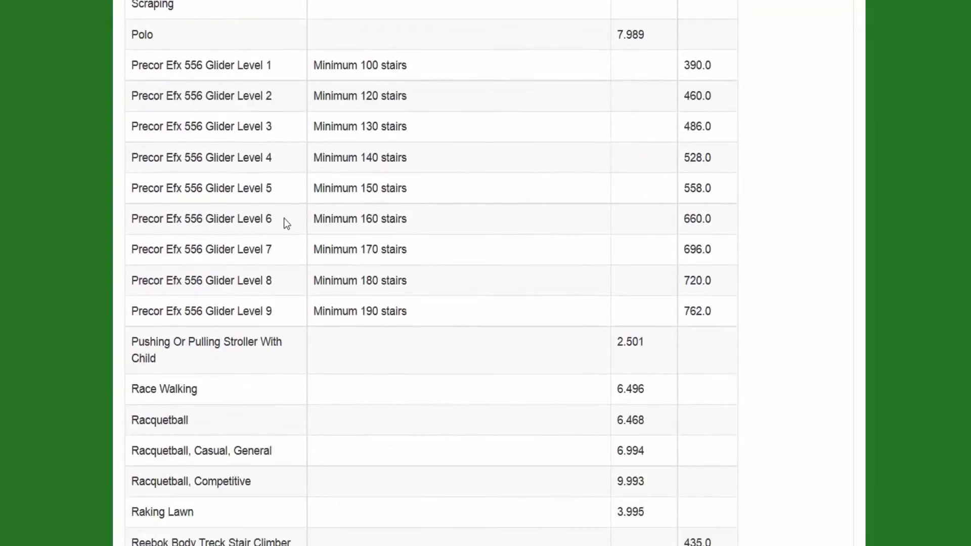
pyautogui.scroll(-20, 284, 217)
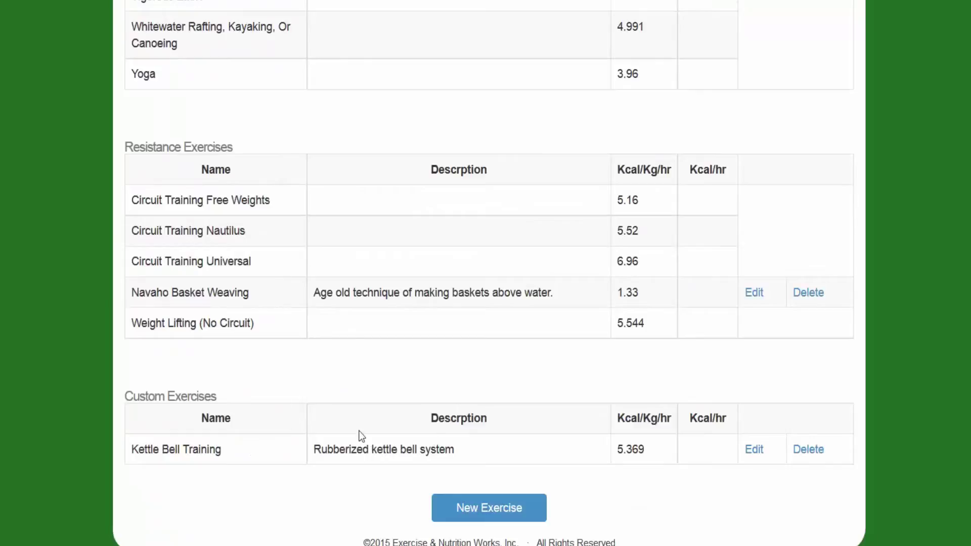
# - Start a new custom exercise and review its Name, Description, Kcal/kg/hr and Kcal/hr fields
pyautogui.click(511, 509)
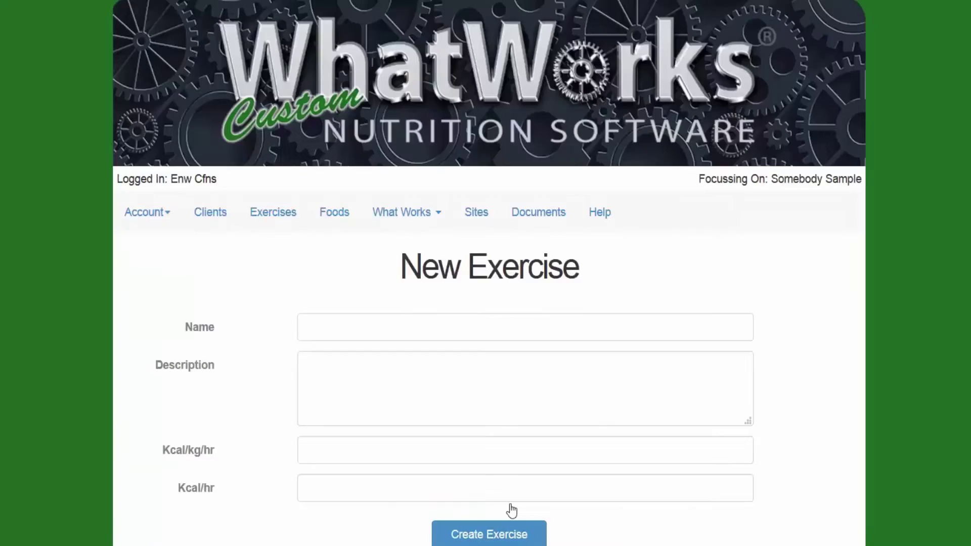
pyautogui.click(391, 327)
pyautogui.click(341, 372)
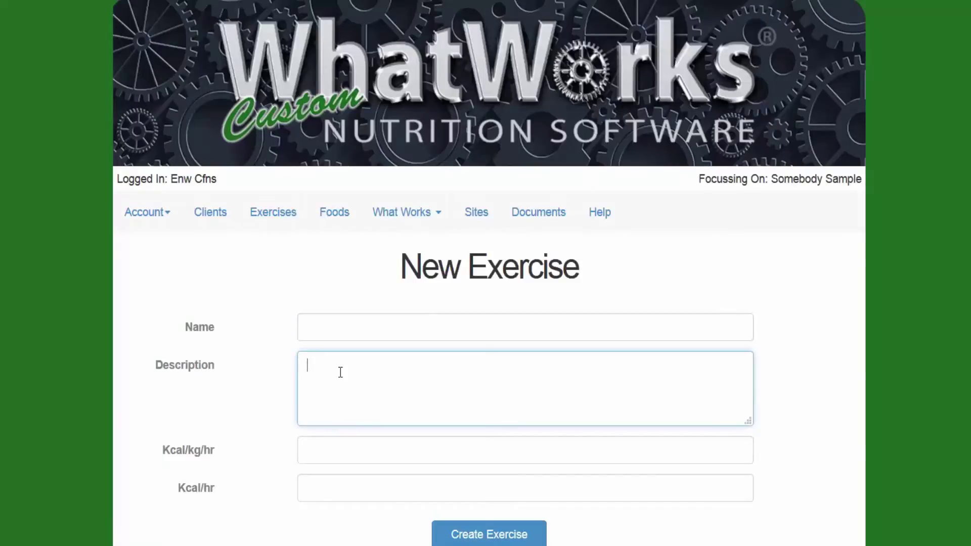
pyautogui.click(335, 448)
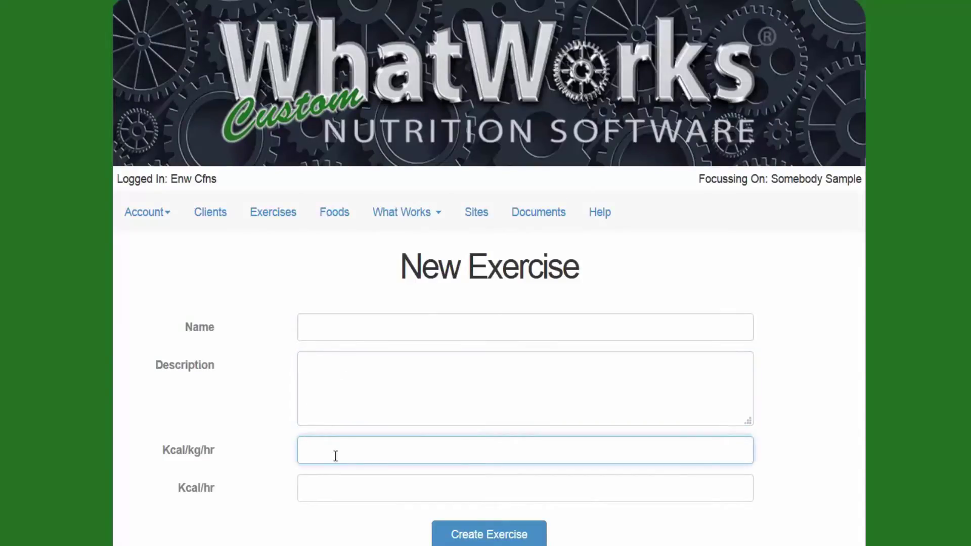
pyautogui.click(333, 490)
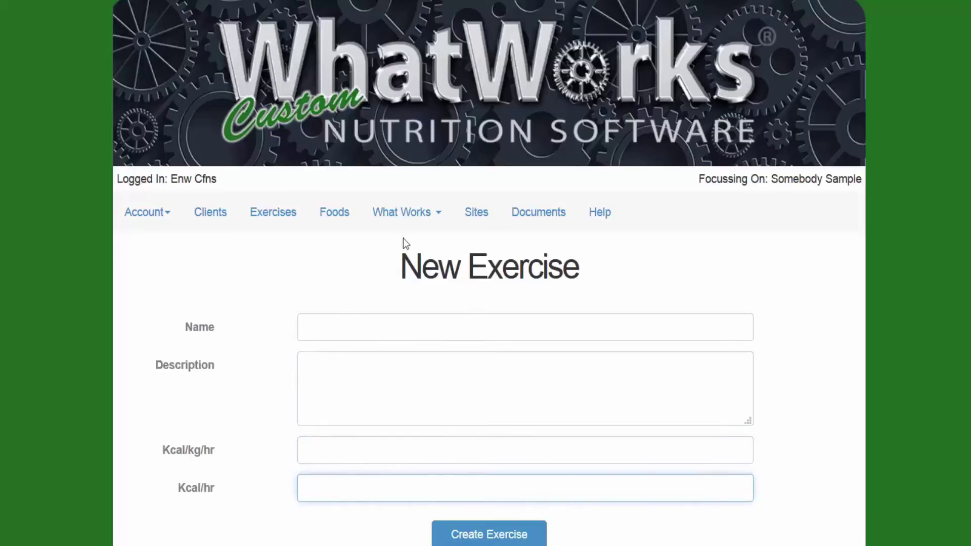
# - Open the client's Exercise Plan and review the exercises available to add, including the custom Kettle Bell Training entry
pyautogui.click(418, 222)
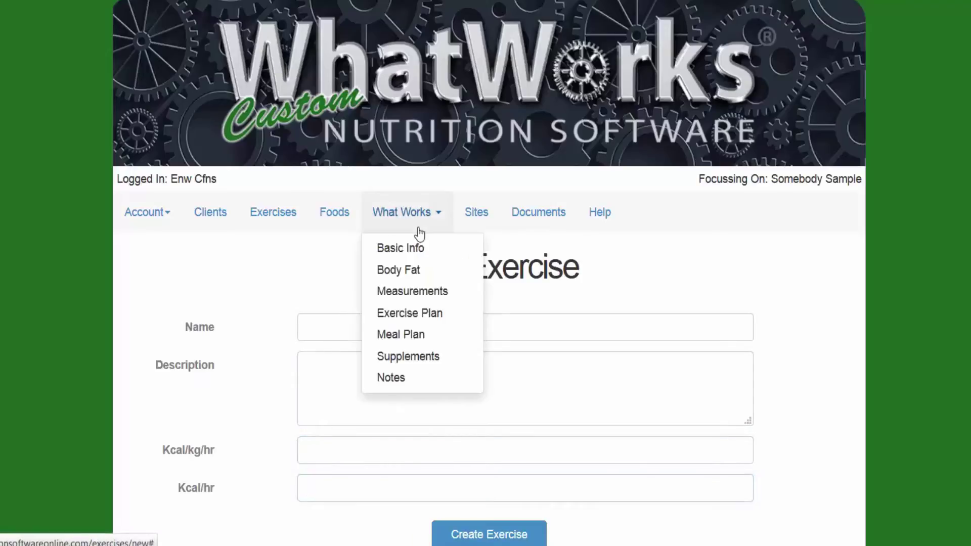
pyautogui.click(417, 317)
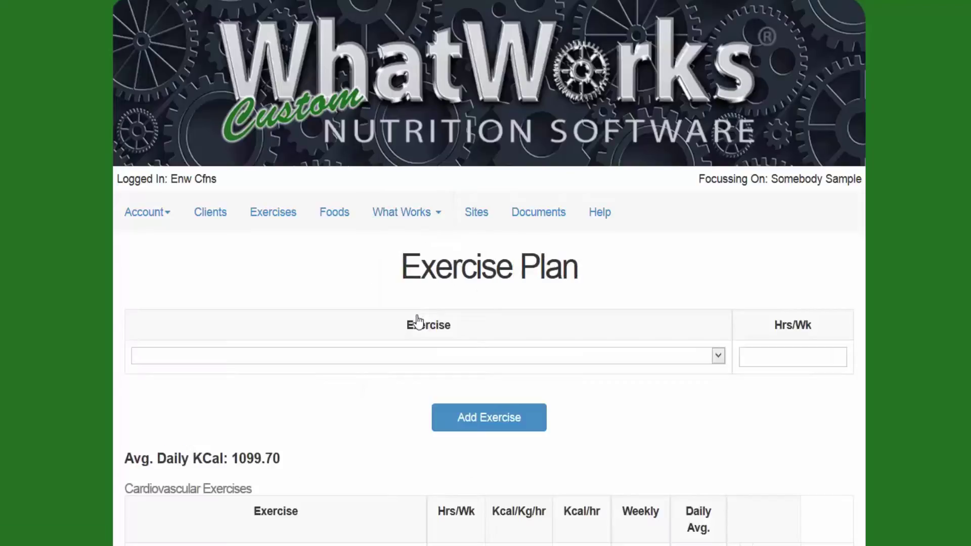
pyautogui.click(718, 356)
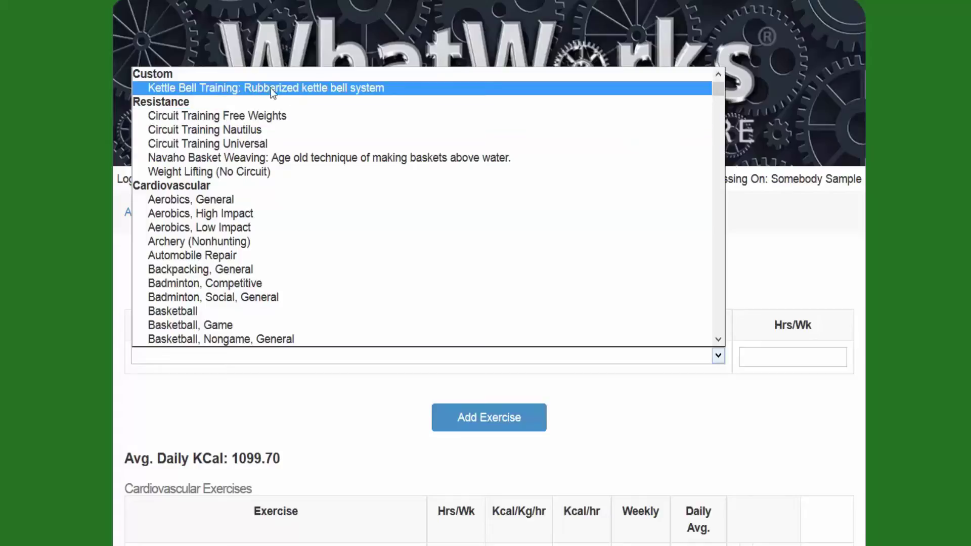
pyautogui.click(740, 430)
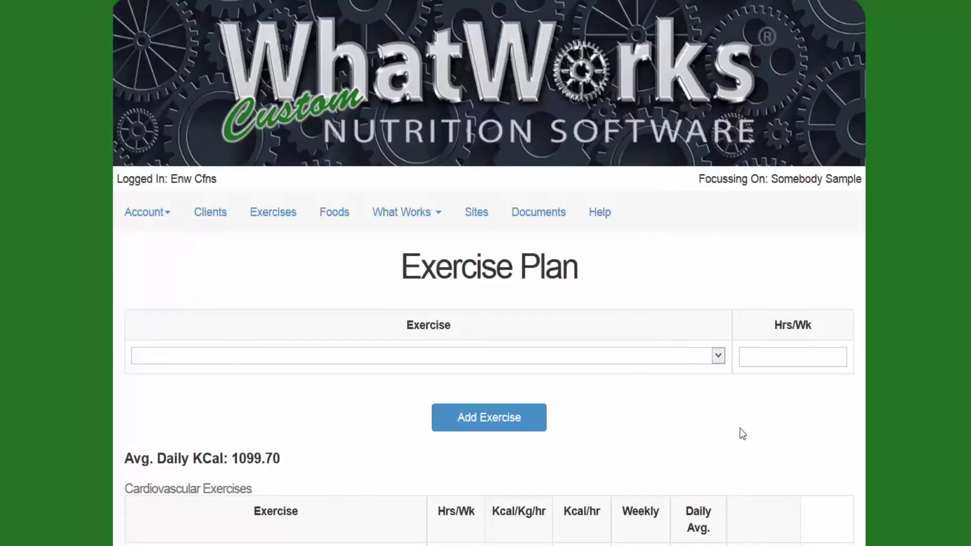
# - In the foods list, hide Fruit Juice Blends, 100% Juice from only the last two clients
pyautogui.click(320, 218)
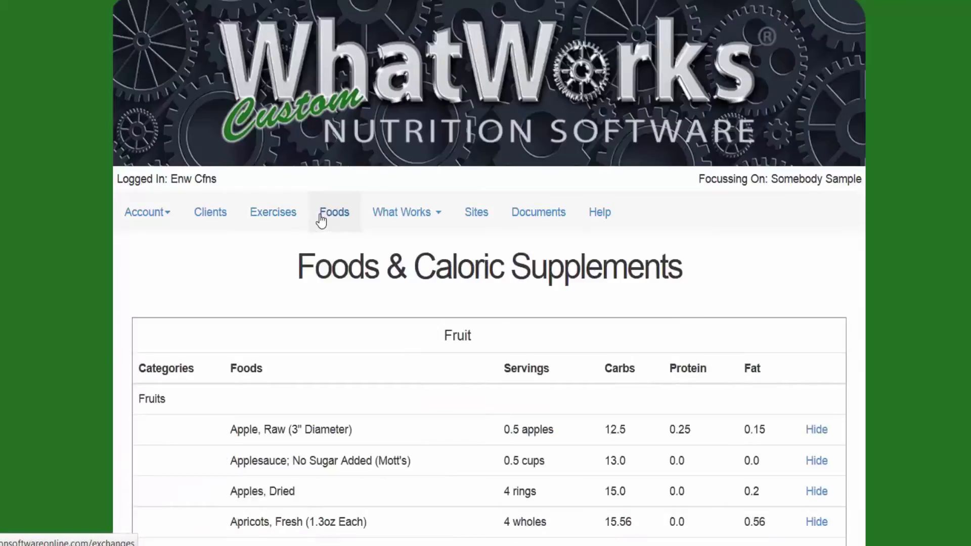
pyautogui.scroll(-5, 321, 217)
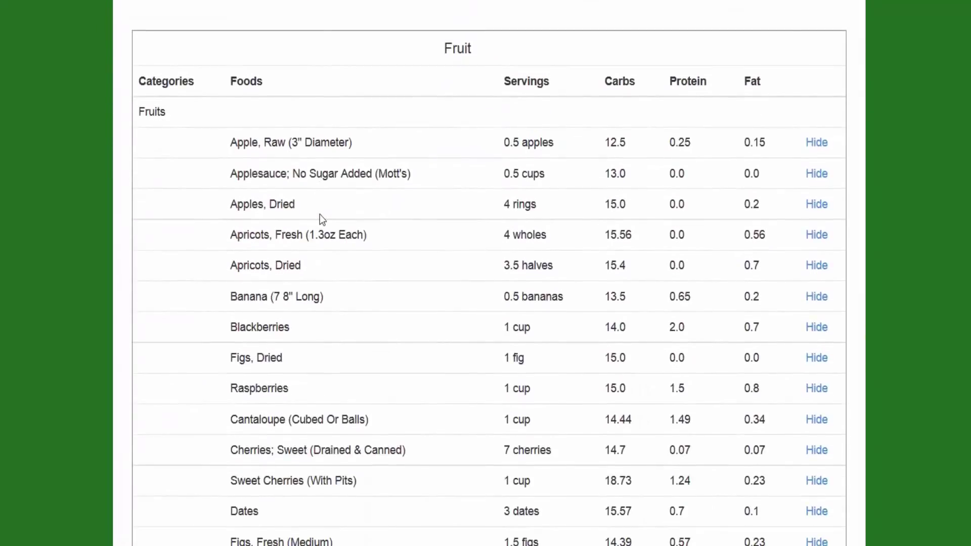
pyautogui.scroll(-18, 319, 218)
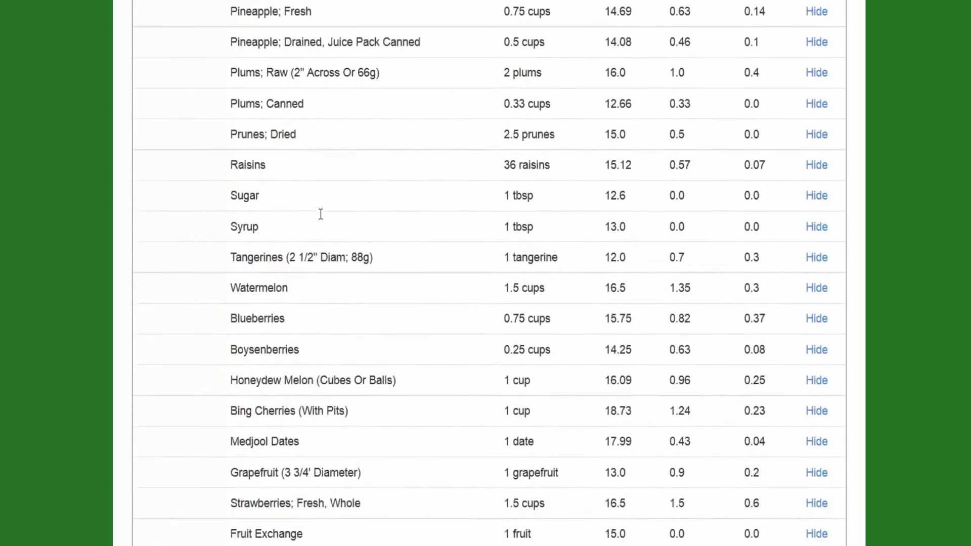
pyautogui.scroll(-7, 321, 214)
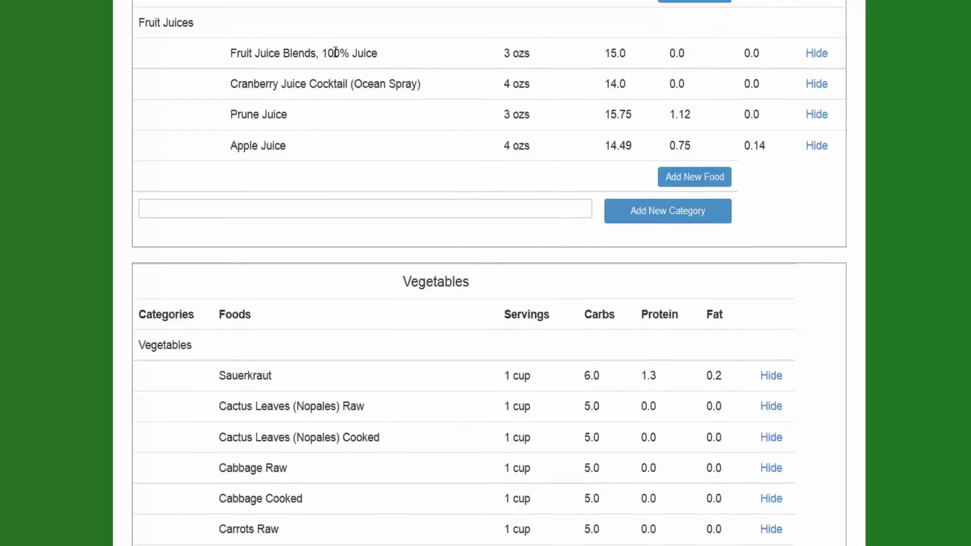
pyautogui.scroll(2, 437, 116)
pyautogui.scroll(1, 437, 117)
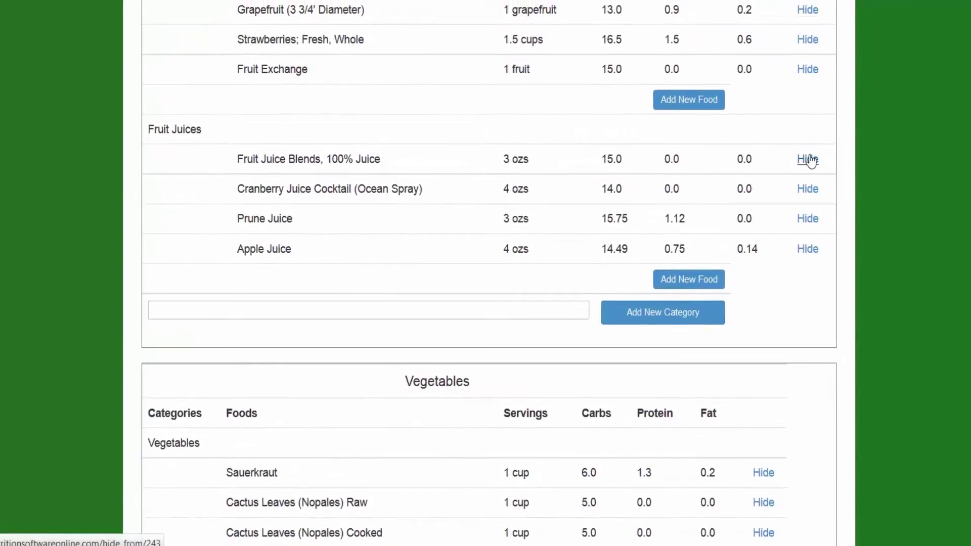
pyautogui.click(808, 159)
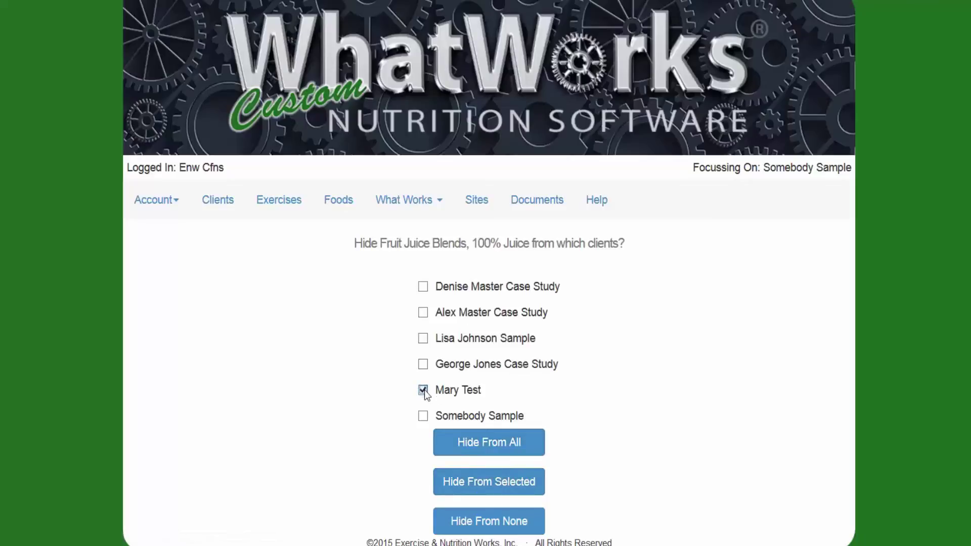
pyautogui.click(423, 416)
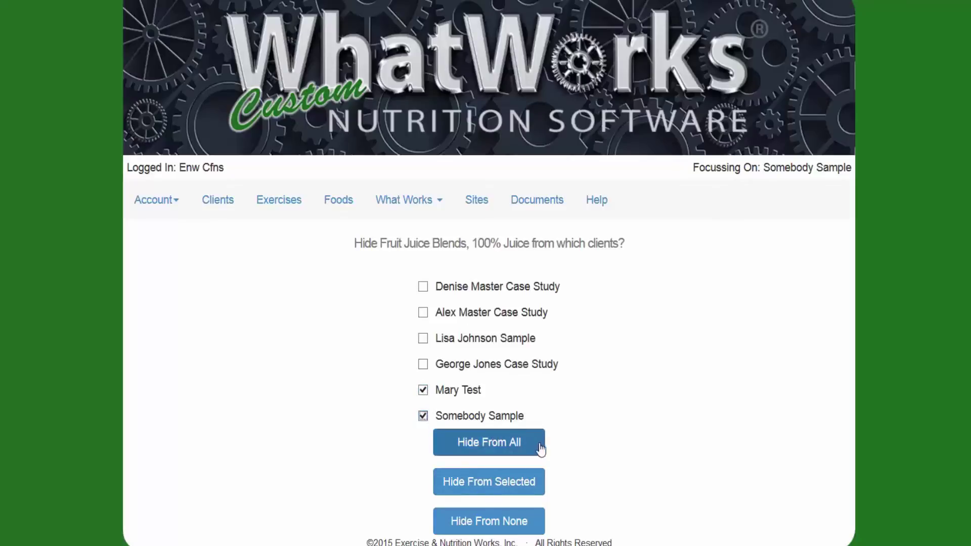
pyautogui.click(514, 485)
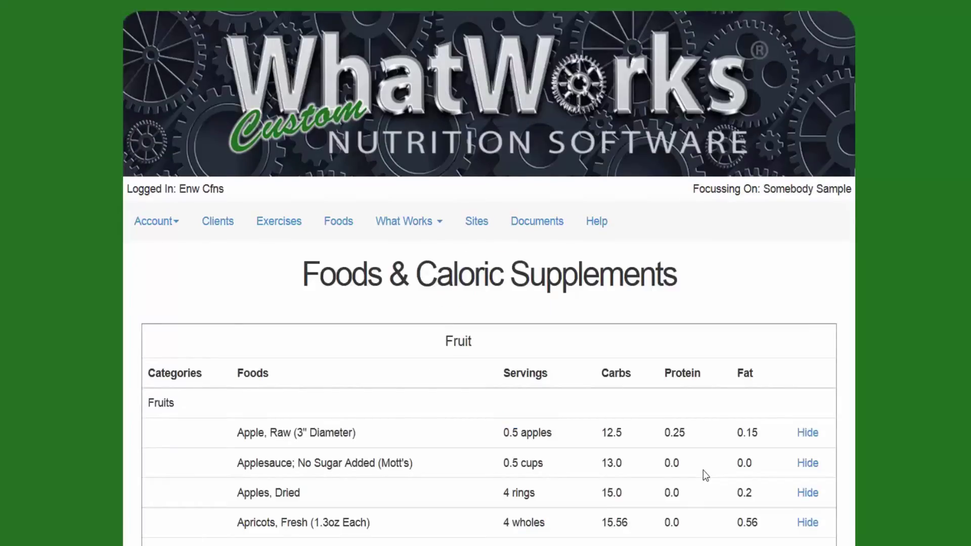
# - Find Fruit Juice Blends, 100% Juice under Hidden Foods and open its client selection for review
pyautogui.scroll(-20, 703, 470)
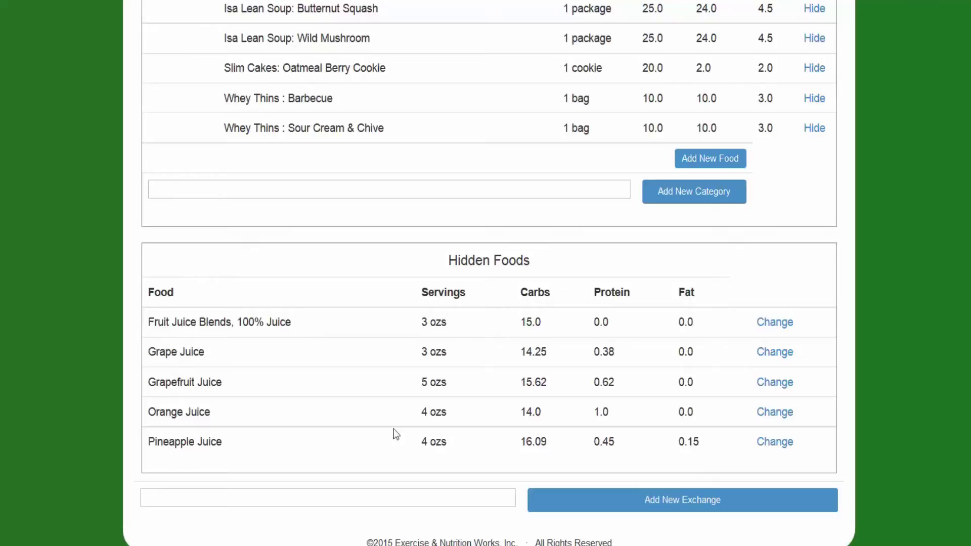
pyautogui.click(765, 326)
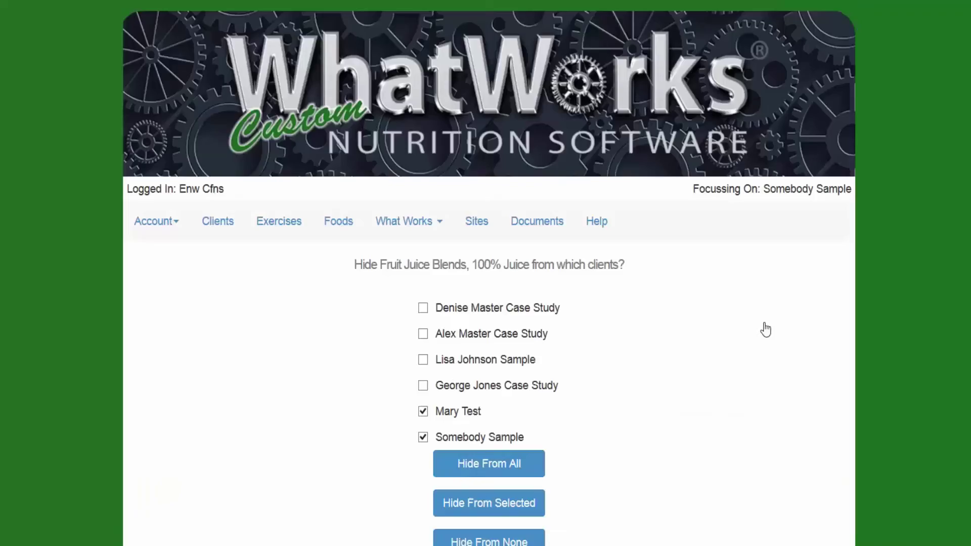
pyautogui.scroll(-1, 568, 393)
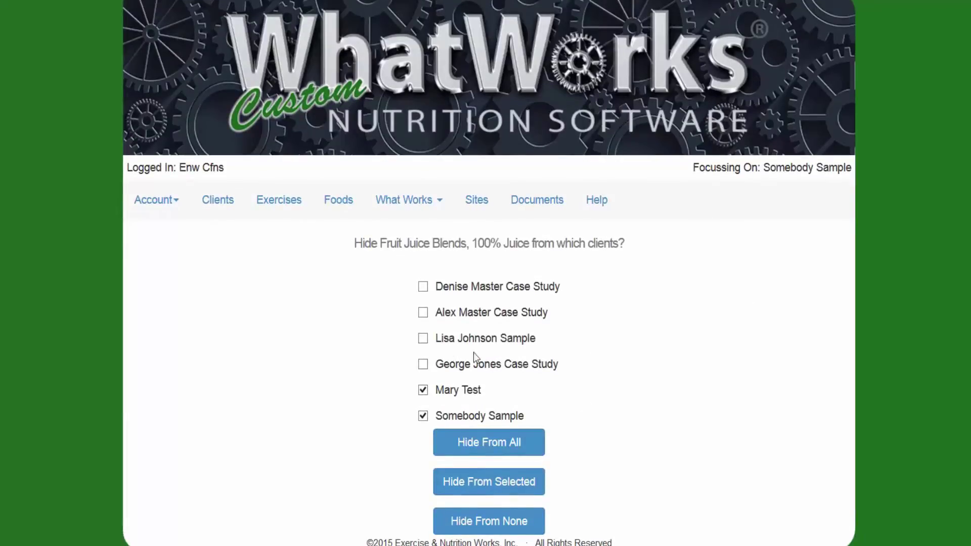
# - Return to the foods list and look over the Fruit Juices category and its options for adding foods and categories
pyautogui.click(346, 205)
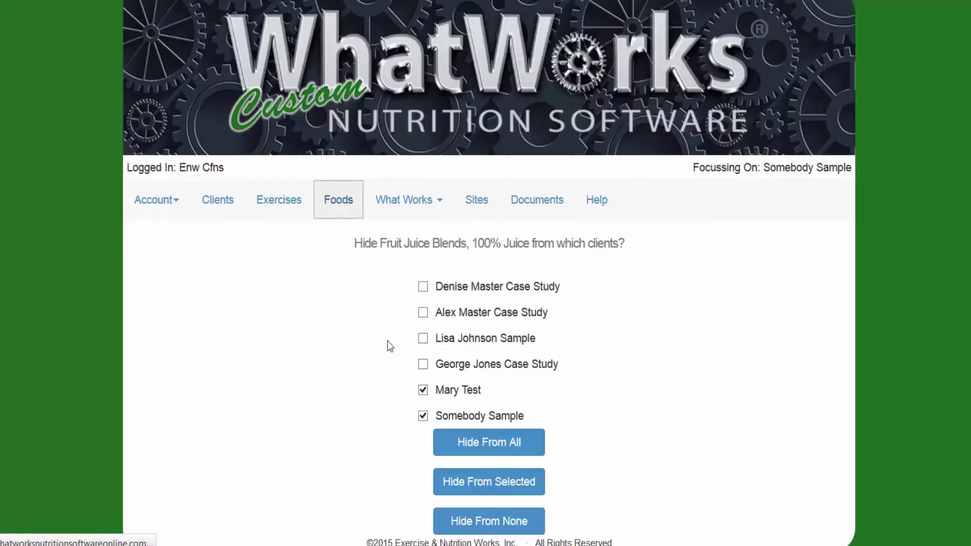
pyautogui.scroll(-20, 387, 341)
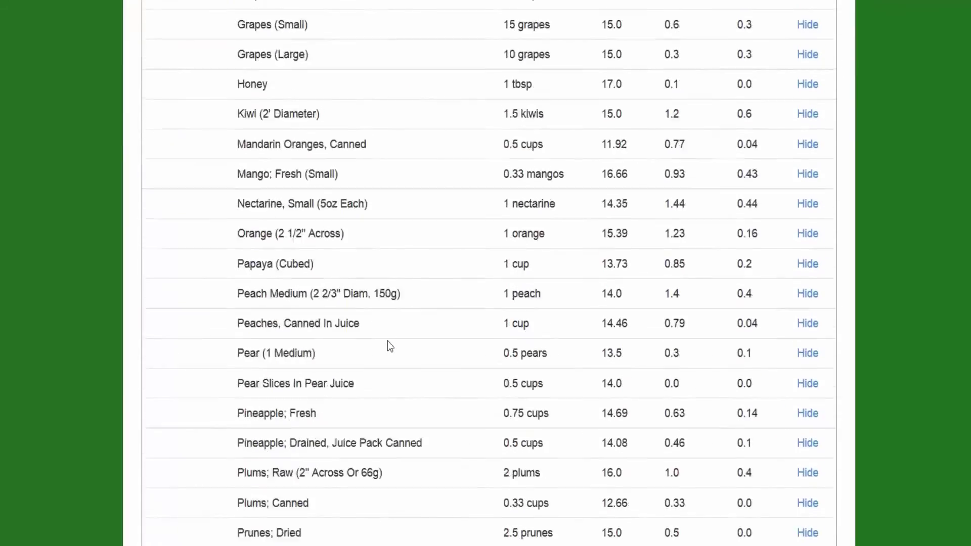
pyautogui.scroll(-5, 387, 344)
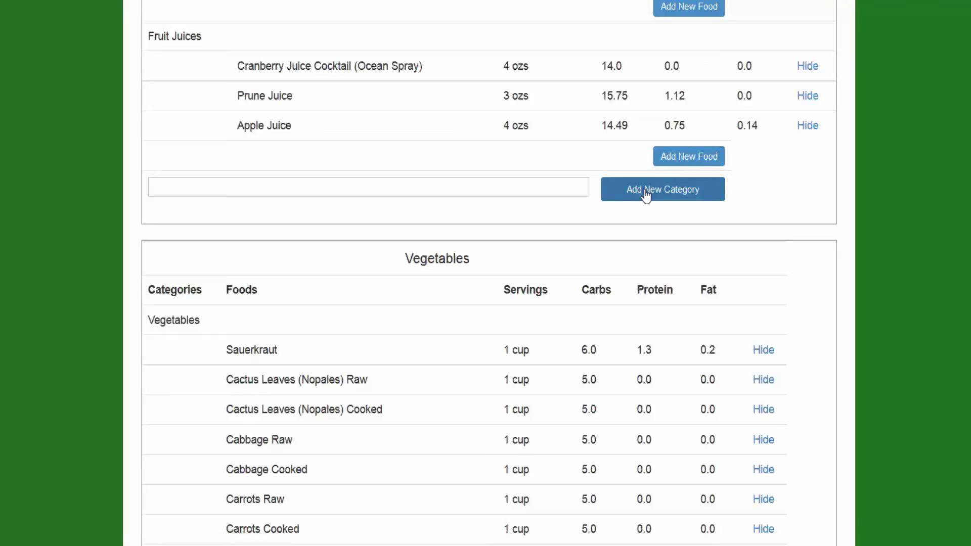
# - Search the foods page for "supp", look through the Calorie Yielding Supplements category, and return to the start of the page
pyautogui.hotkey('ctrl', 'f')
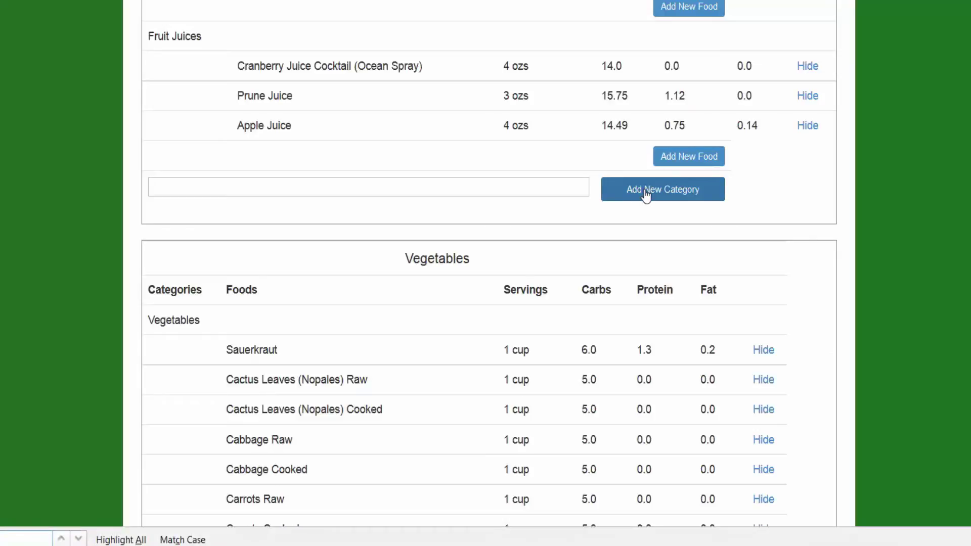
pyautogui.write('supp')
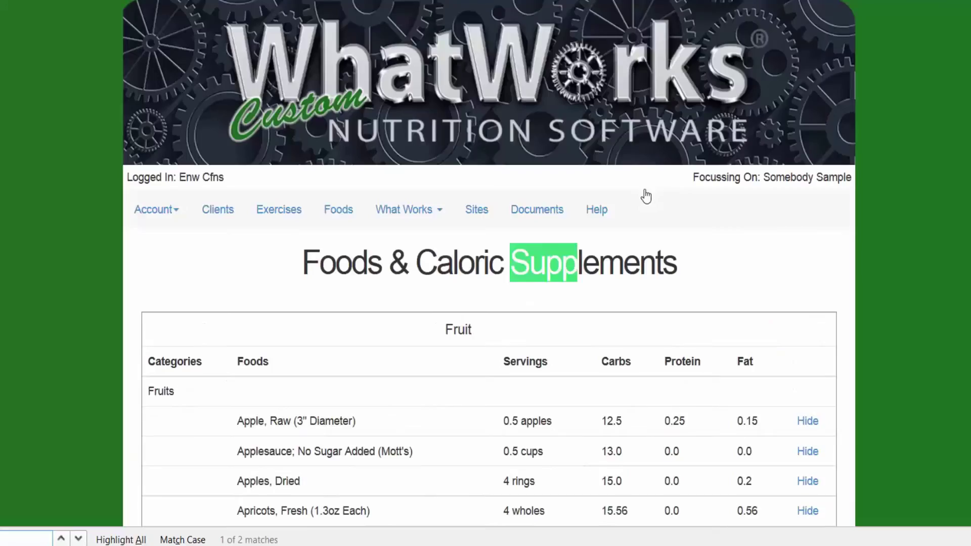
pyautogui.press('Return')
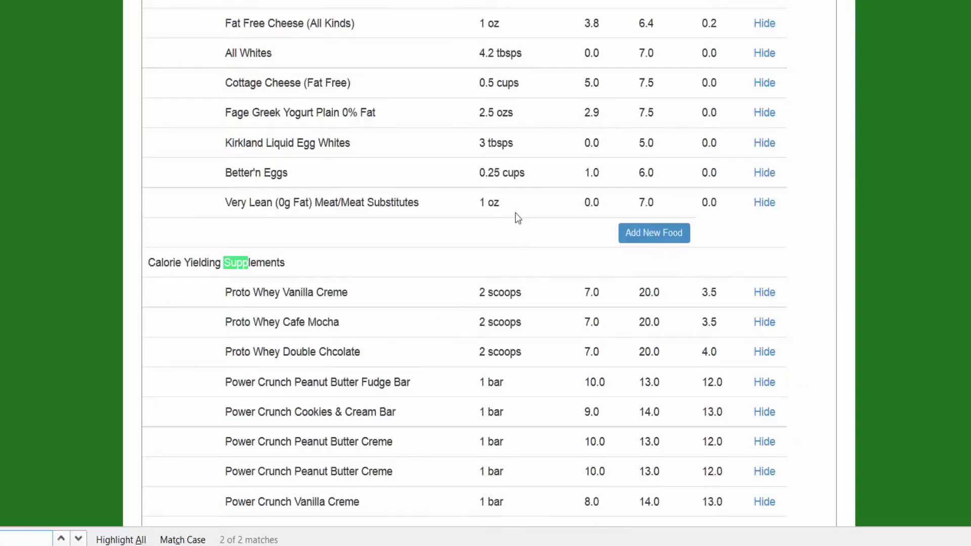
pyautogui.scroll(-2, 373, 266)
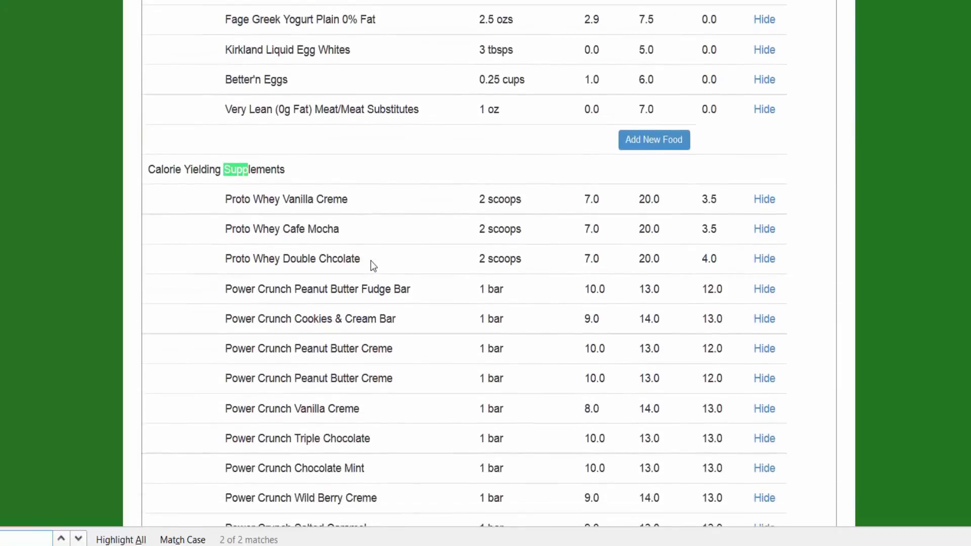
pyautogui.scroll(-2, 371, 259)
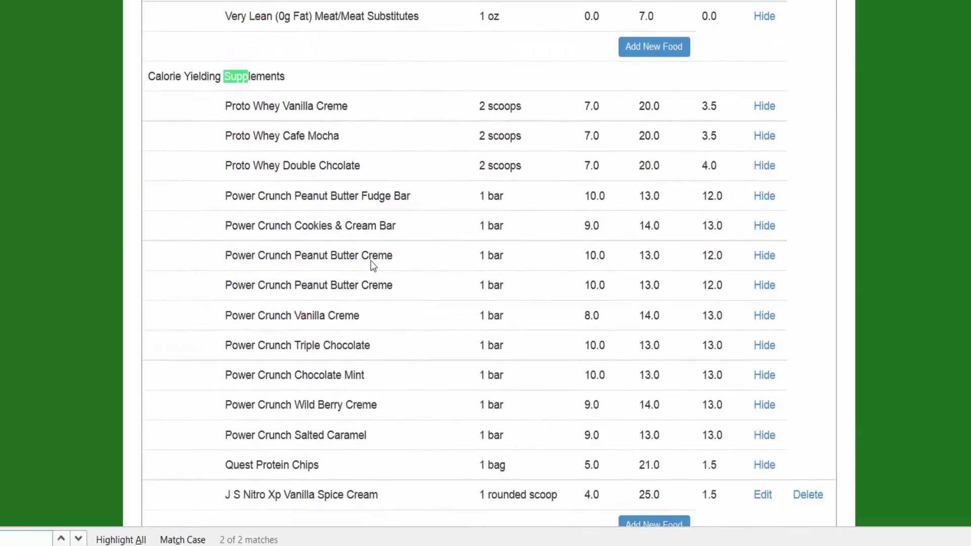
pyautogui.scroll(-2, 371, 260)
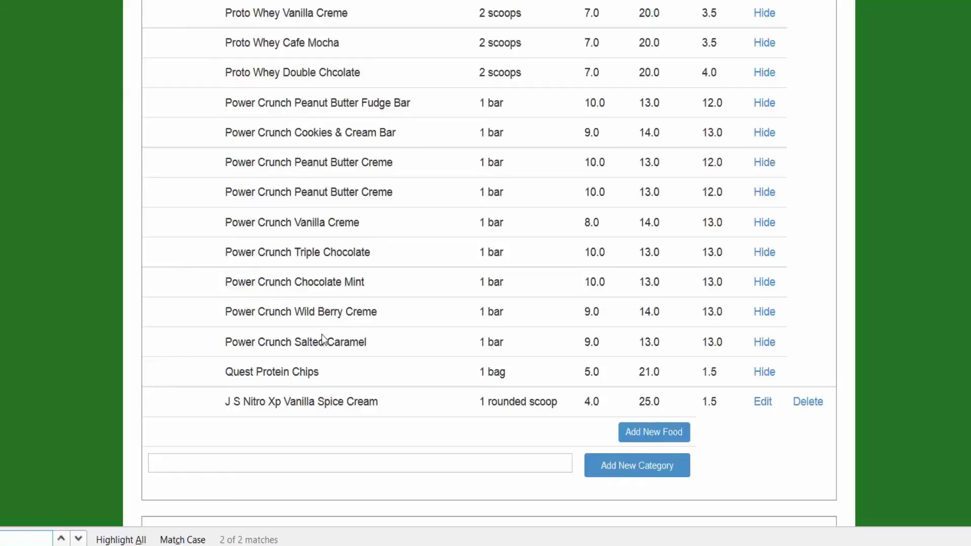
pyautogui.scroll(8, 322, 335)
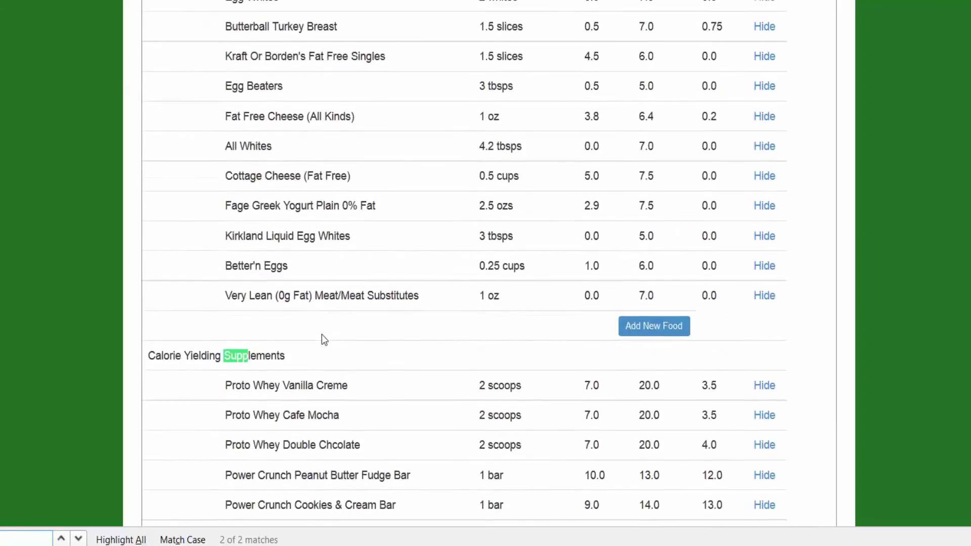
pyautogui.click(17, 119)
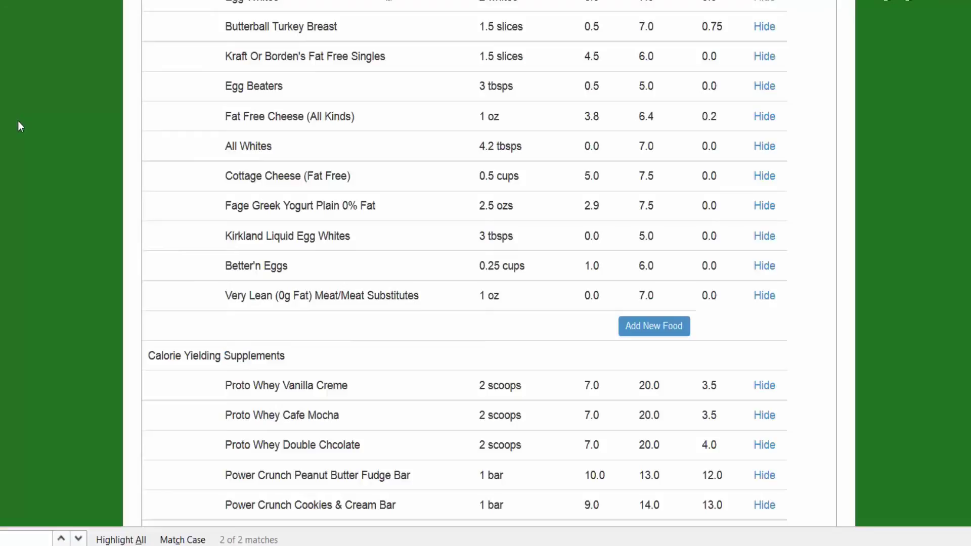
pyautogui.press('Home')
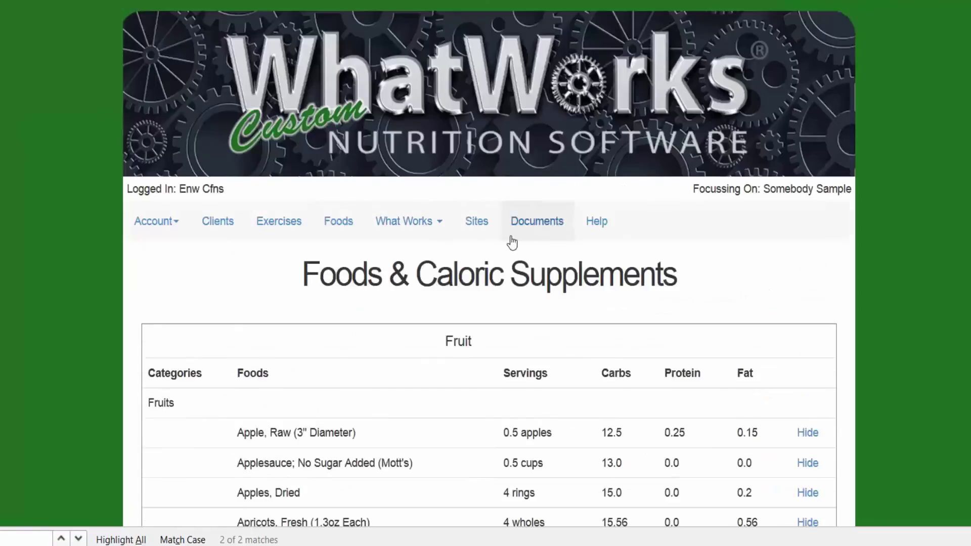